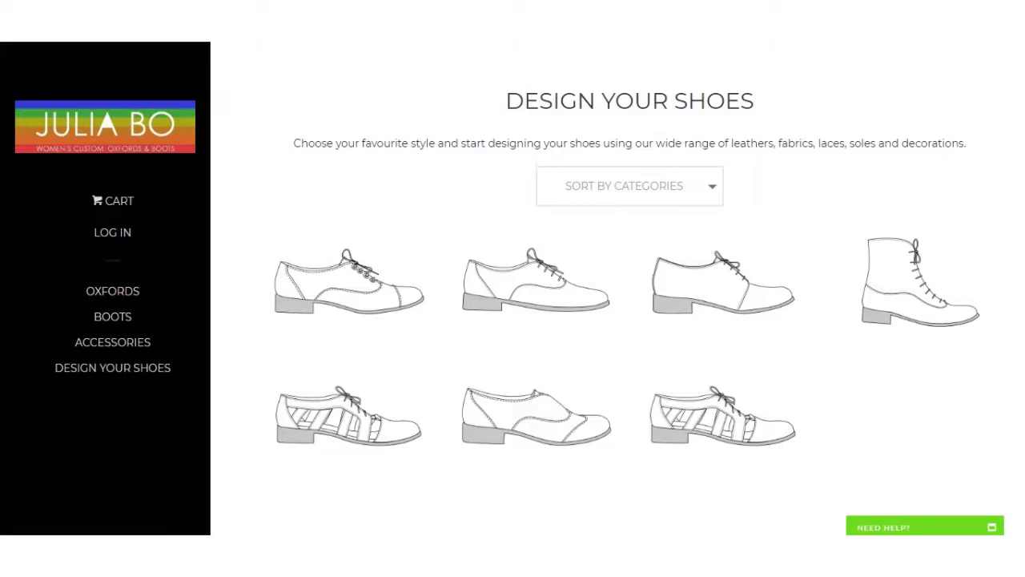
Compare shoe styles and prices (Boggart $110.00, Oddity $120.00, Arsenal $155.00), then open Sort by Categories
{"action": "left_click", "coordinate": [38, 402]}
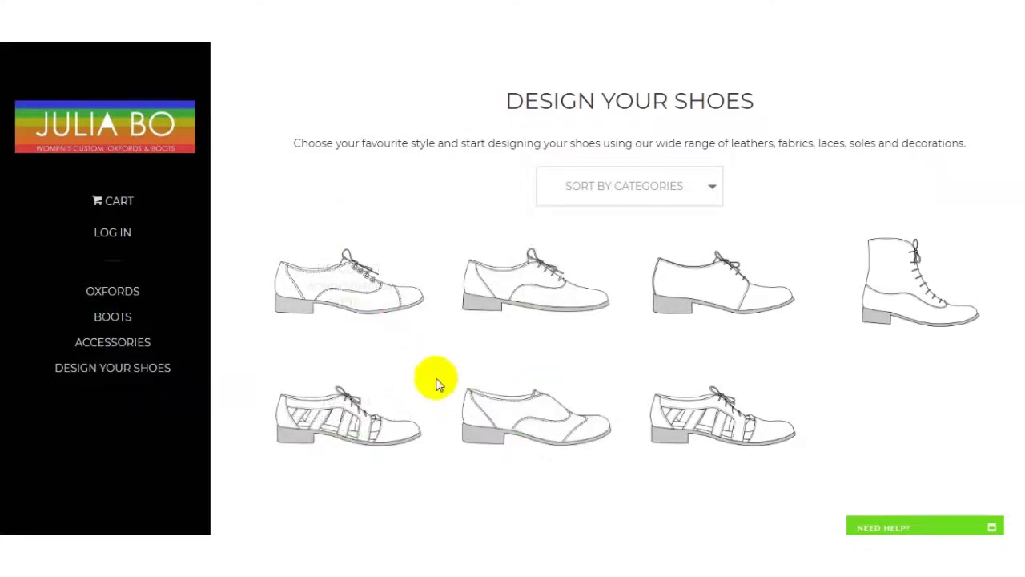
{"action": "mouse_move", "coordinate": [371, 313]}
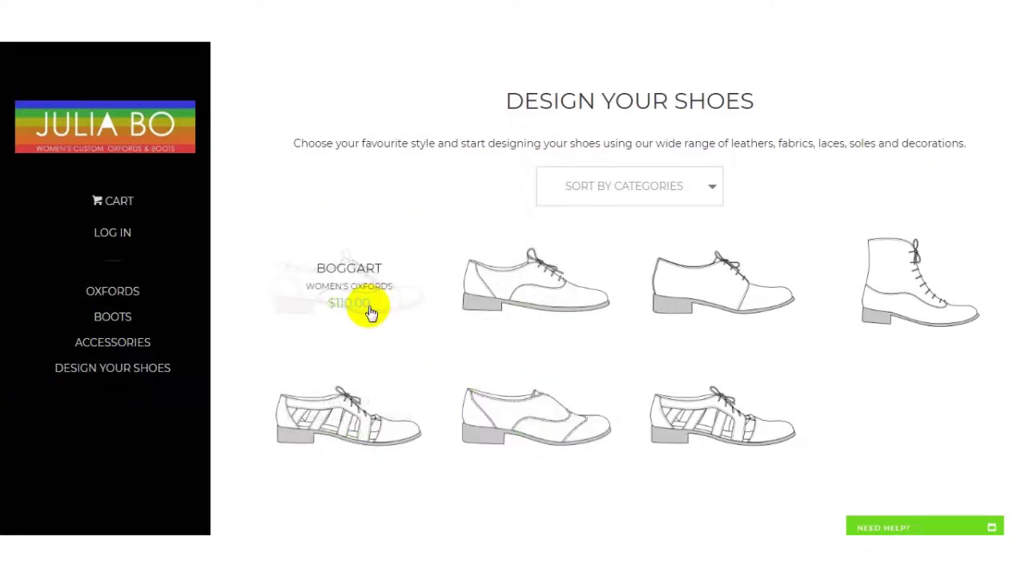
{"action": "mouse_move", "coordinate": [551, 309]}
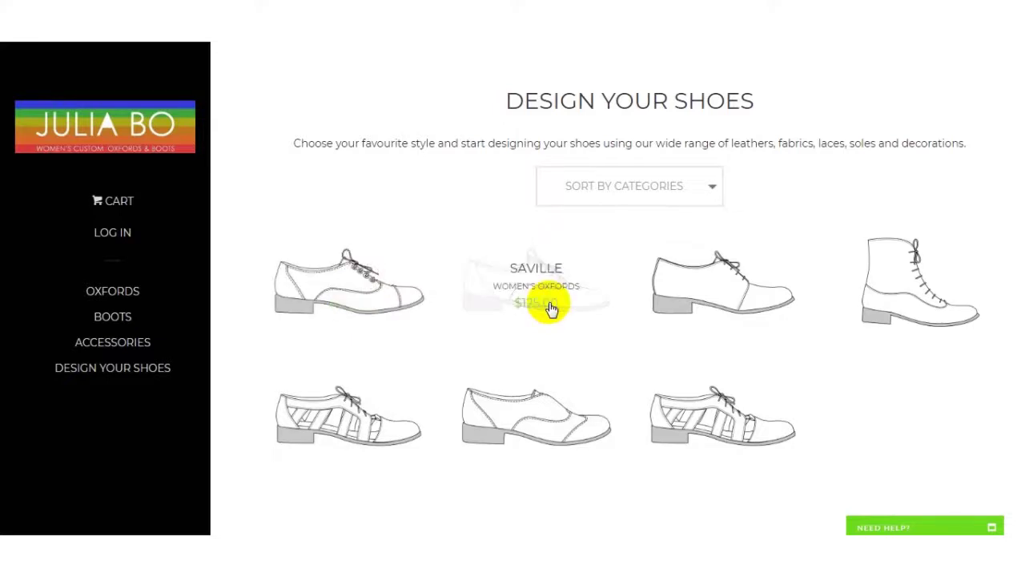
{"action": "mouse_move", "coordinate": [687, 299]}
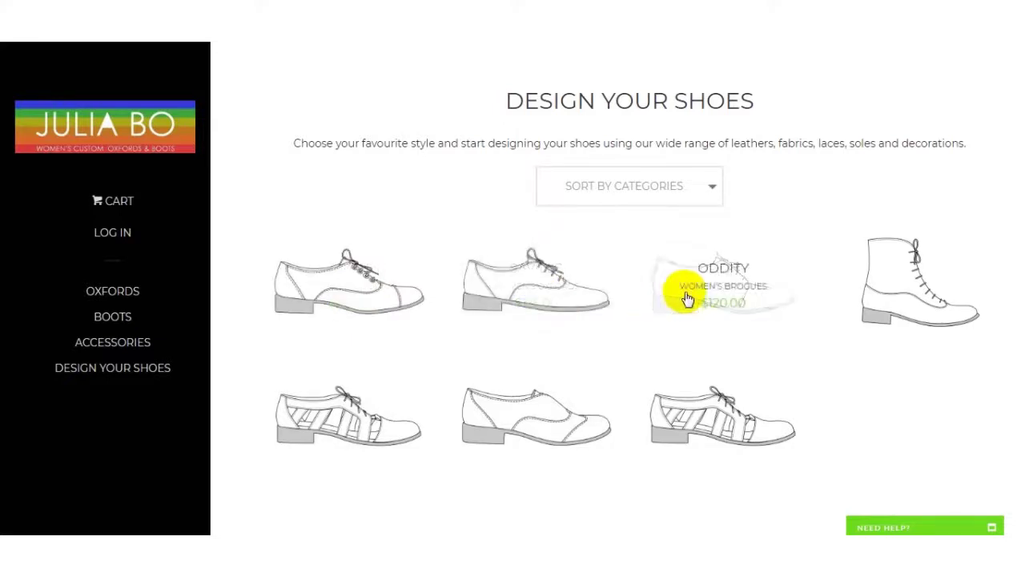
{"action": "mouse_move", "coordinate": [870, 304]}
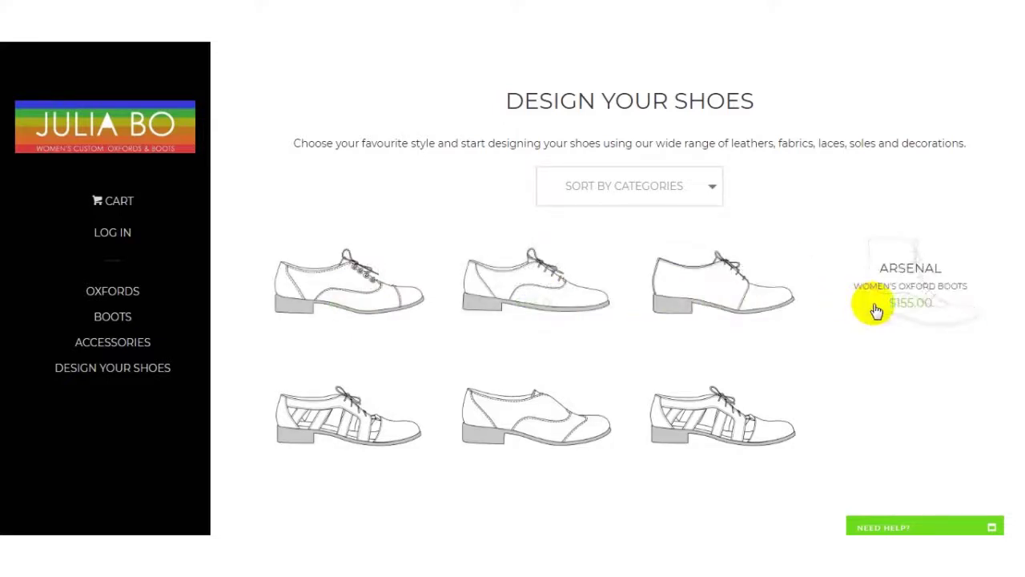
{"action": "mouse_move", "coordinate": [708, 419]}
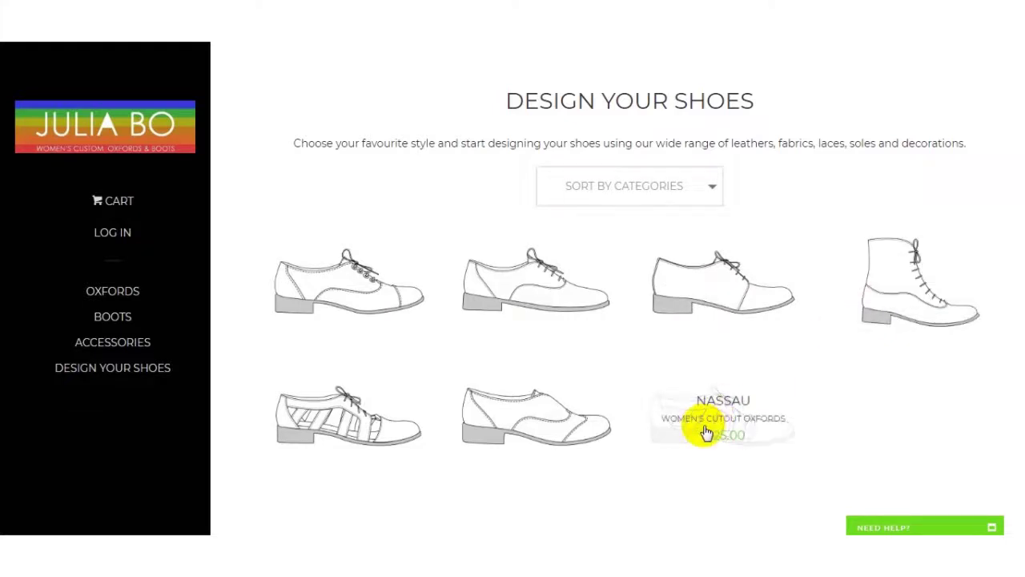
{"action": "left_click", "coordinate": [704, 192]}
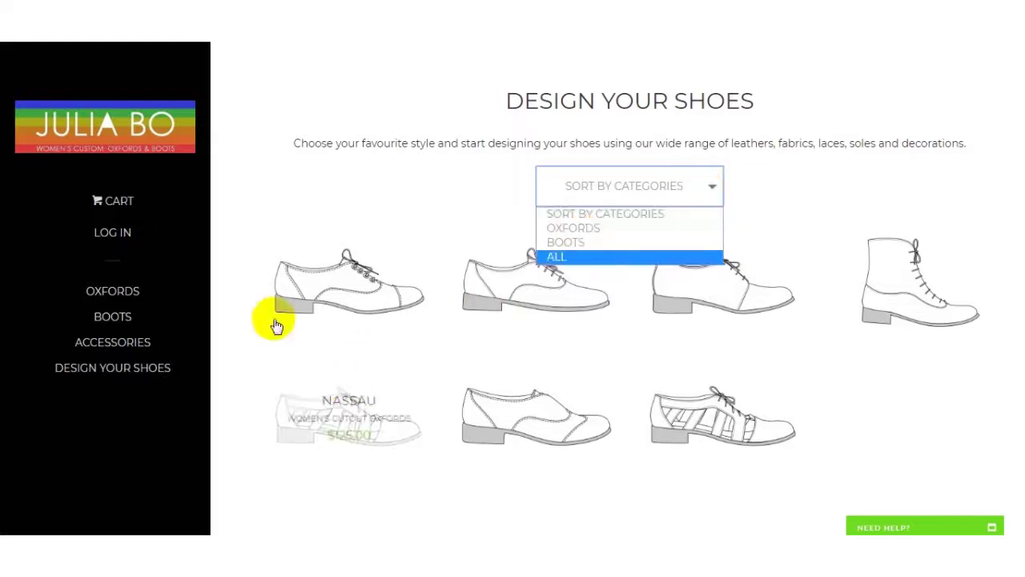
Open the Boggart oxford in the customizer and bring up Material 1's colour choices
{"action": "mouse_move", "coordinate": [320, 298]}
{"action": "left_click", "coordinate": [359, 290]}
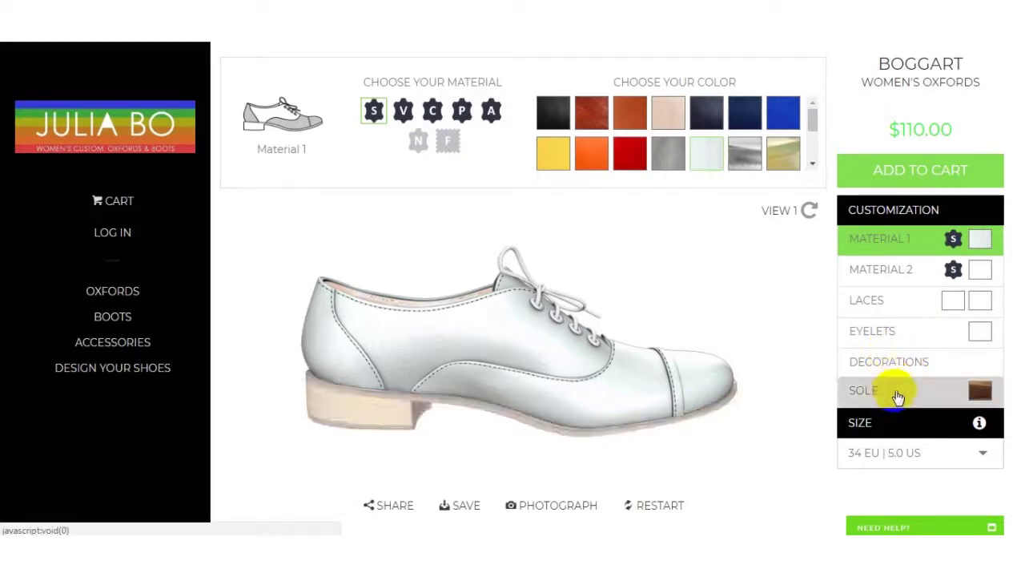
{"action": "left_click", "coordinate": [894, 238]}
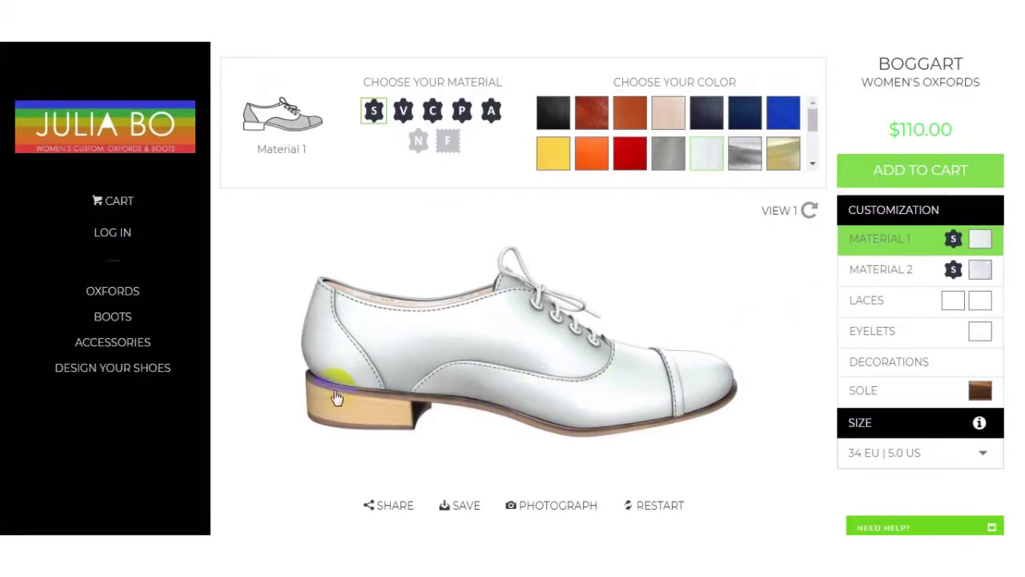
{"action": "left_click", "coordinate": [941, 239]}
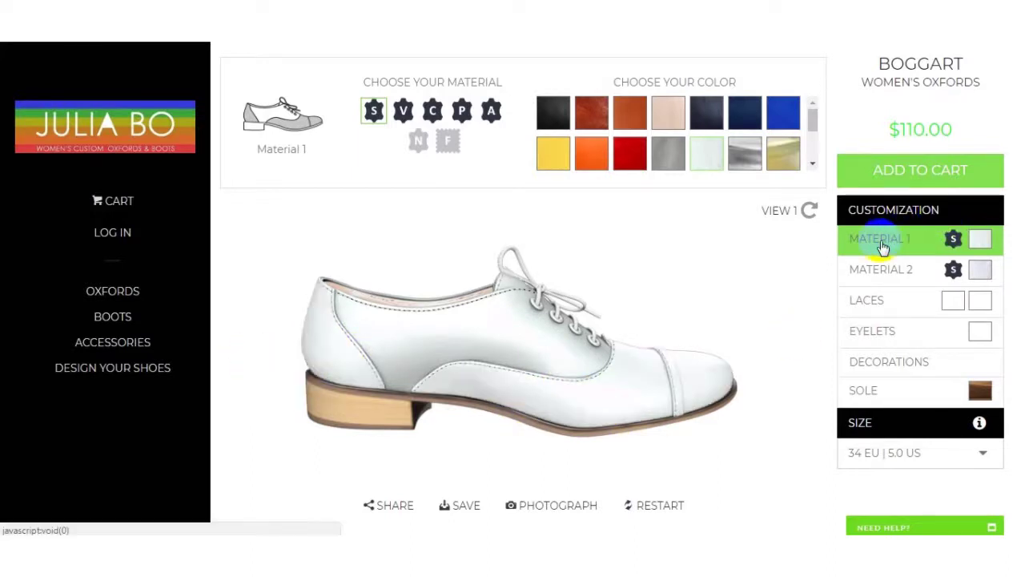
{"action": "left_click", "coordinate": [919, 247]}
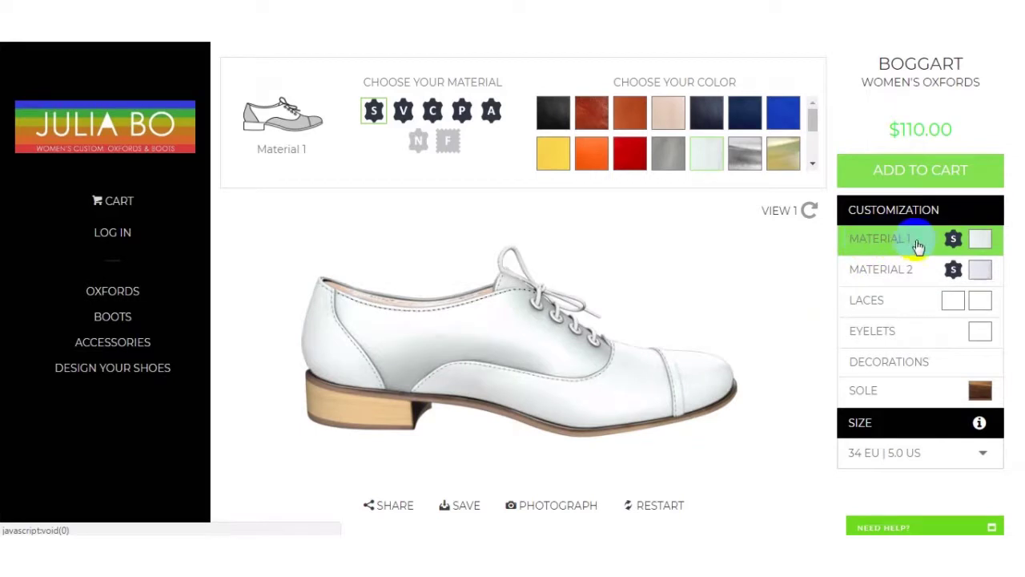
{"action": "left_click", "coordinate": [982, 241]}
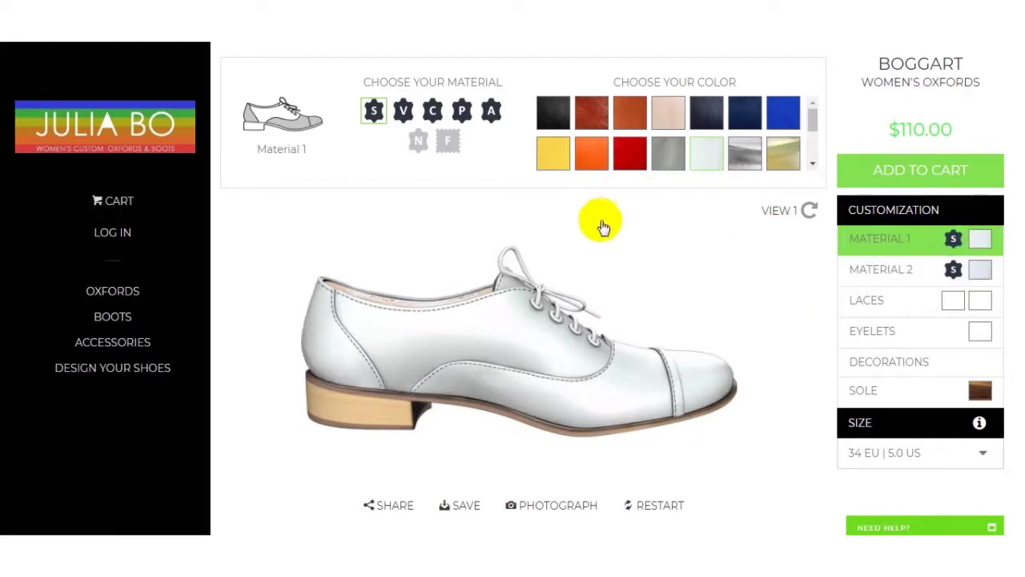
{"action": "left_click", "coordinate": [626, 164]}
Try red and yellow on Material 1, then settle on brown for the toe and heel panels
{"action": "left_click", "coordinate": [632, 159]}
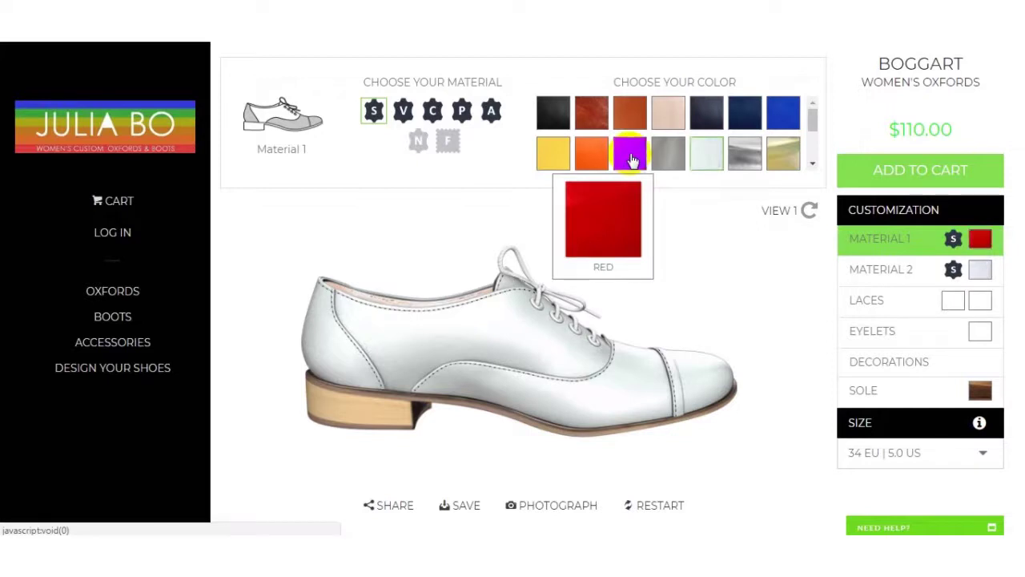
{"action": "left_click", "coordinate": [560, 156]}
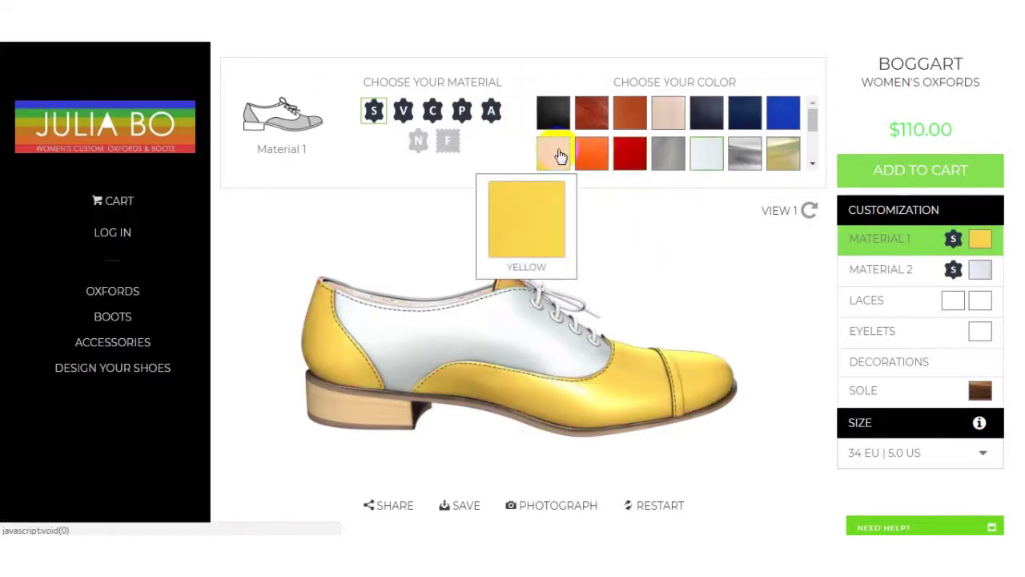
{"action": "left_click", "coordinate": [592, 118]}
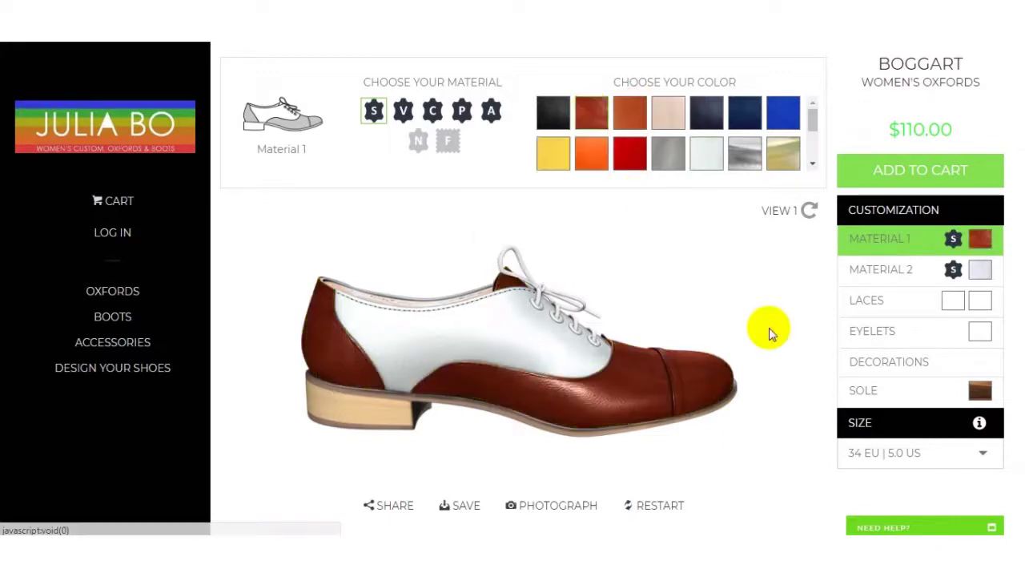
{"action": "mouse_move", "coordinate": [600, 297]}
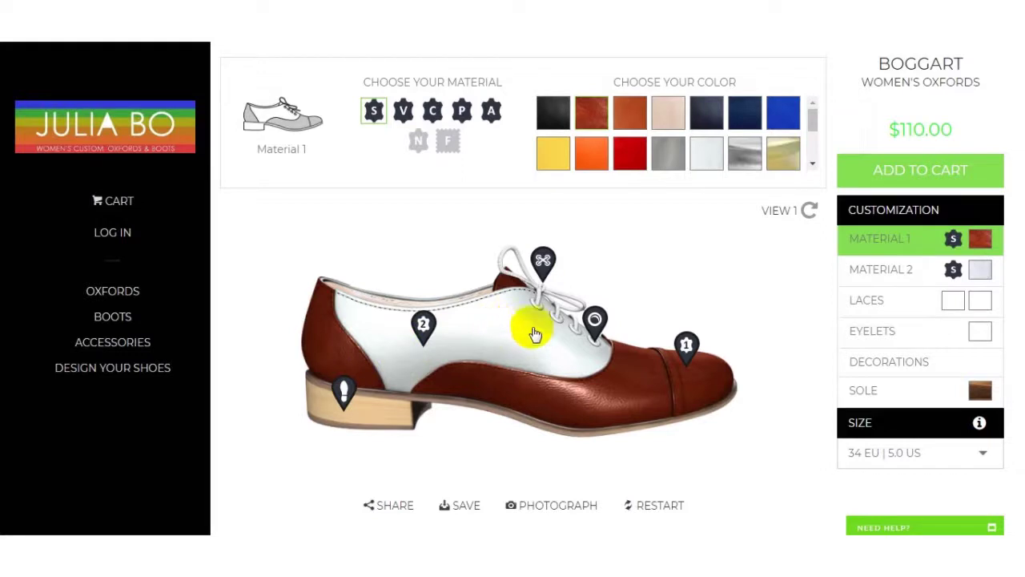
{"action": "left_click", "coordinate": [884, 271]}
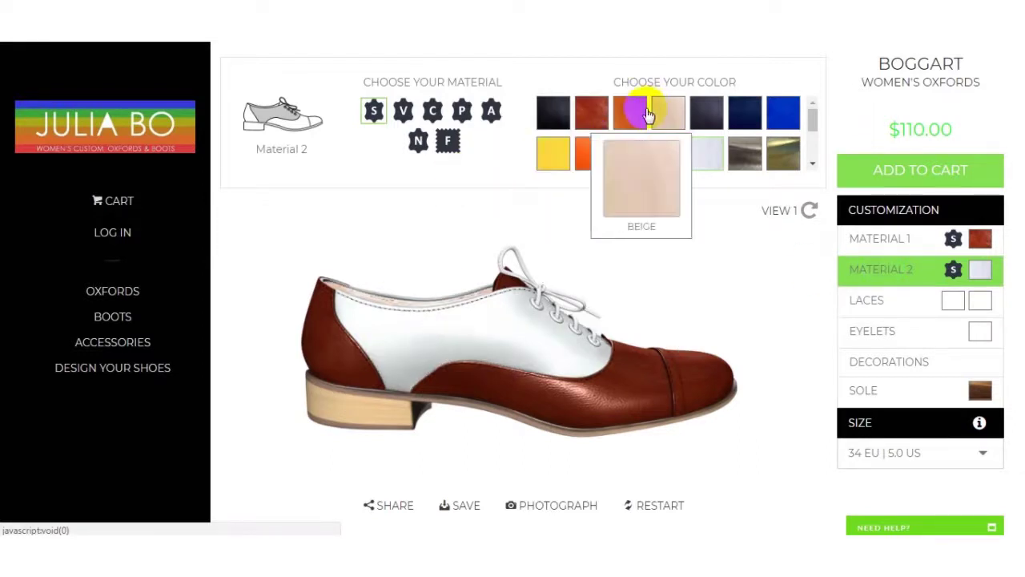
Set Material 2's side panels to velvet leather, keeping them white
{"action": "mouse_move", "coordinate": [812, 115]}
{"action": "left_mouse_down"}
{"action": "mouse_move", "coordinate": [814, 170]}
{"action": "mouse_move", "coordinate": [821, 113]}
{"action": "left_mouse_up"}
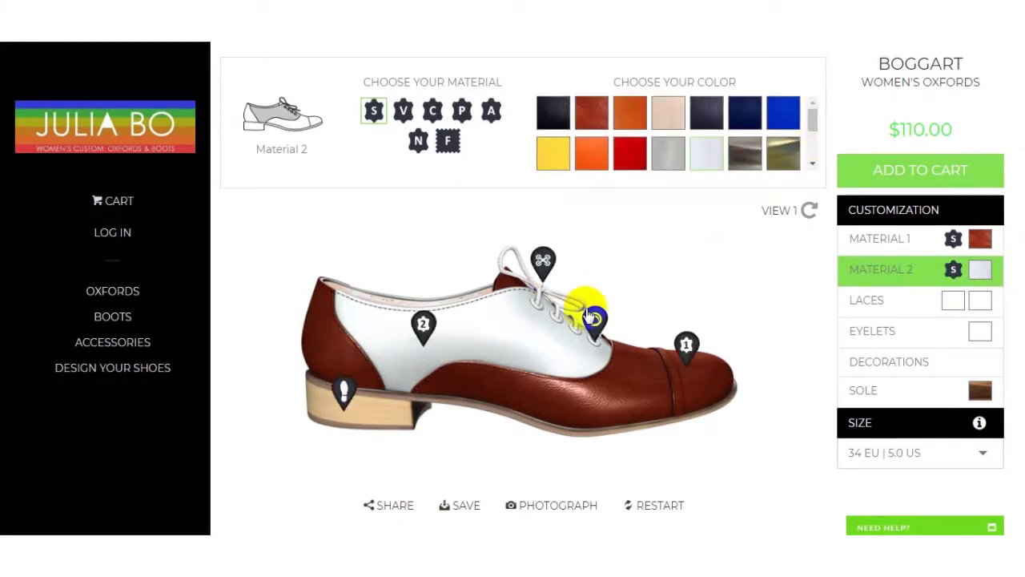
{"action": "mouse_move", "coordinate": [403, 111]}
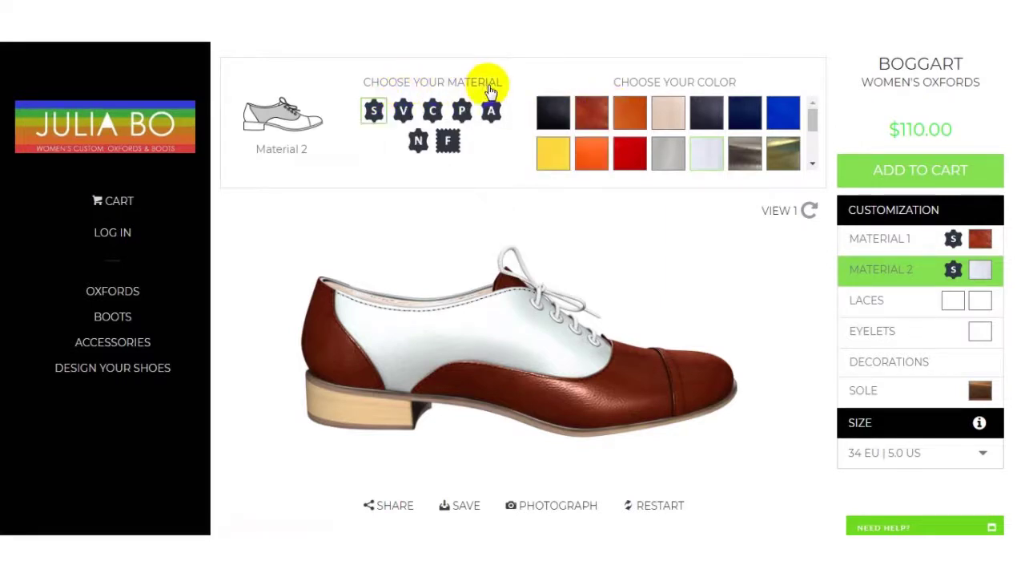
{"action": "left_click", "coordinate": [403, 115]}
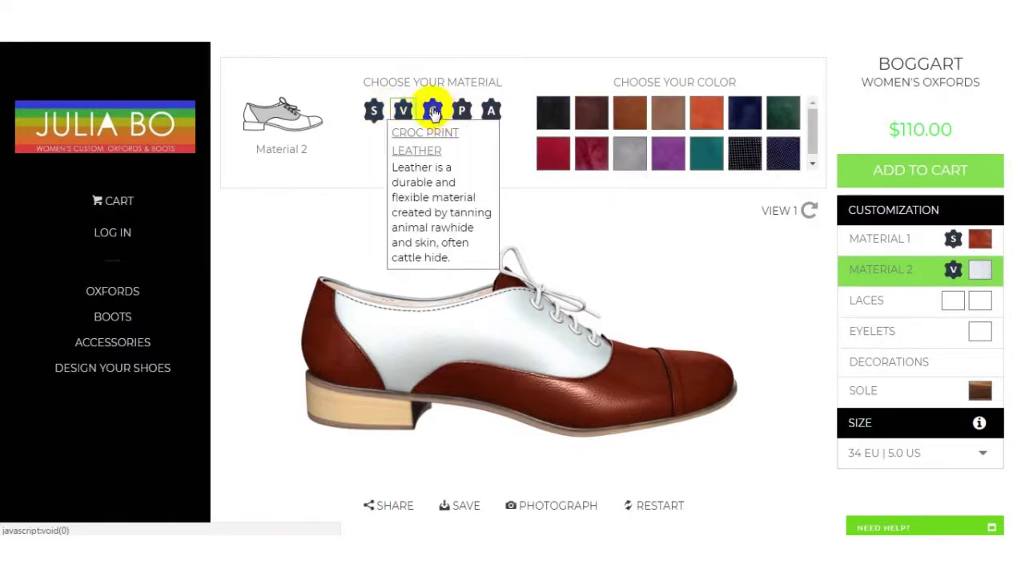
Try croc print, patent, aged, nubuk and fabric on Material 2, then choose brown velvet leather
{"action": "left_click", "coordinate": [433, 112]}
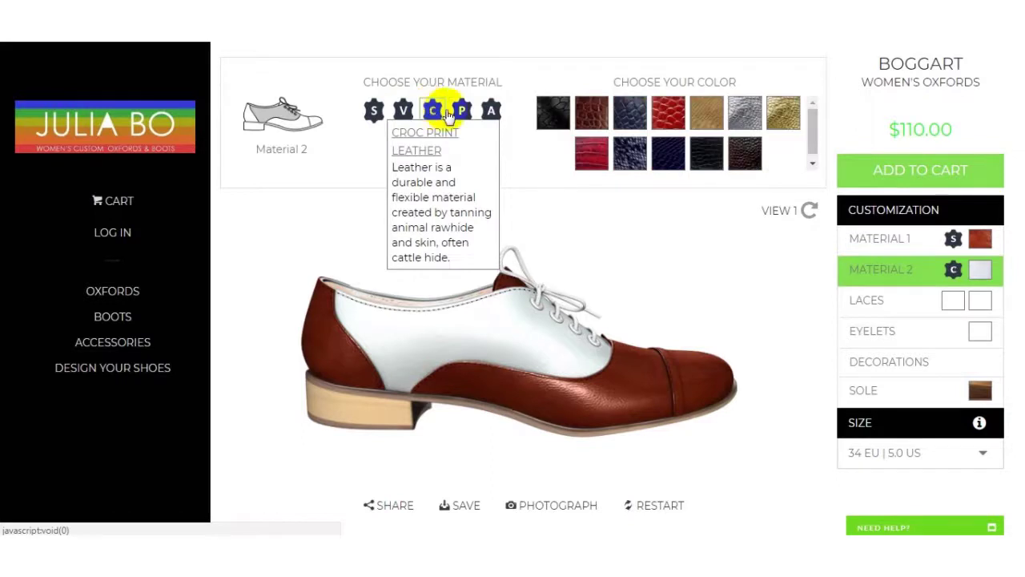
{"action": "left_click", "coordinate": [462, 113]}
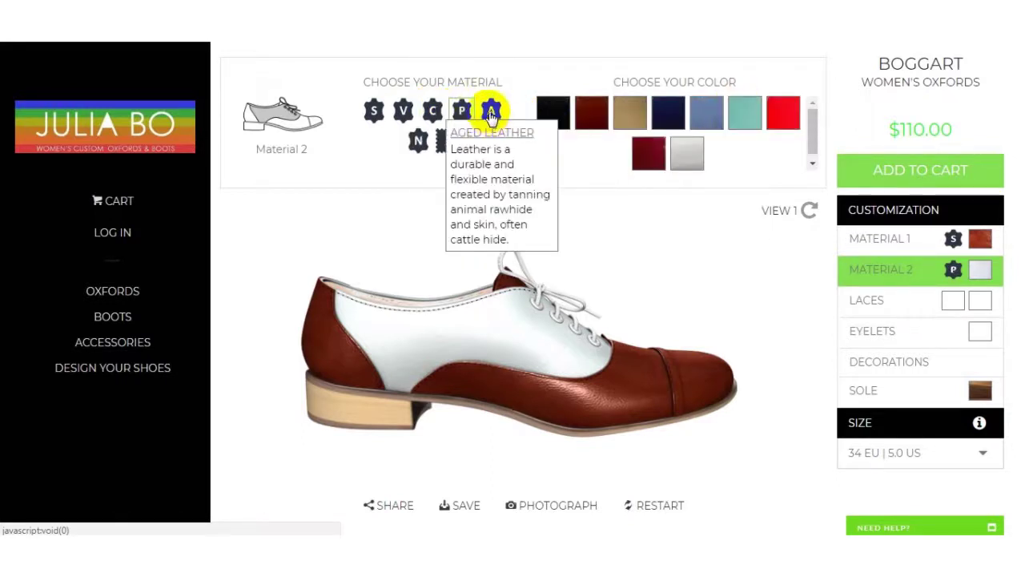
{"action": "left_click", "coordinate": [491, 112]}
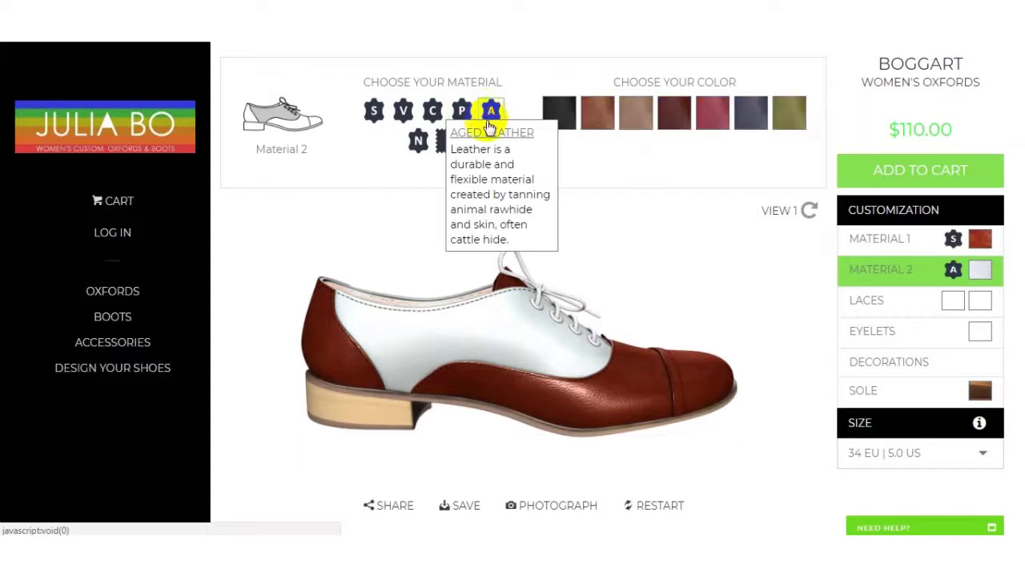
{"action": "left_click", "coordinate": [418, 141]}
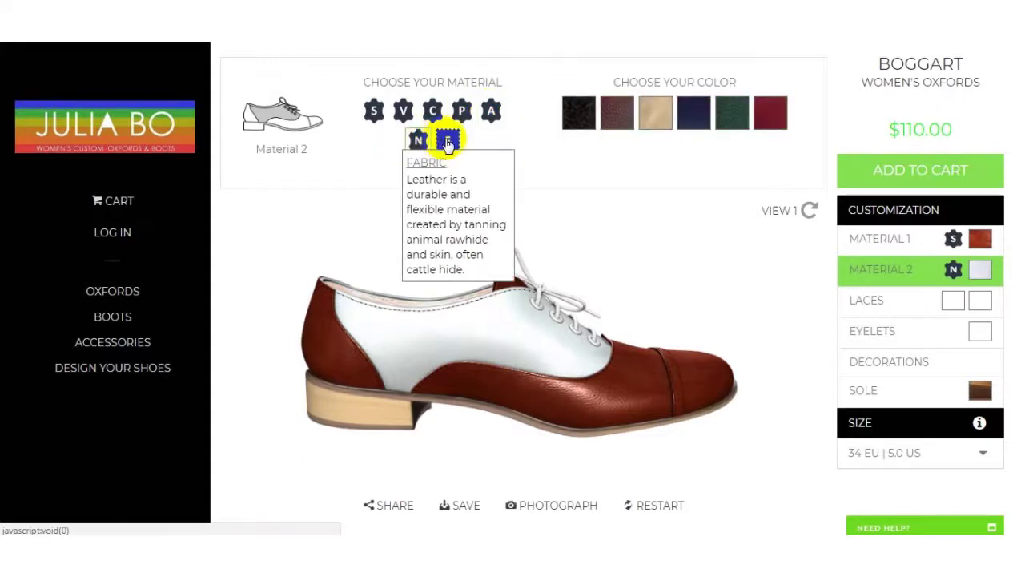
{"action": "left_click", "coordinate": [449, 142]}
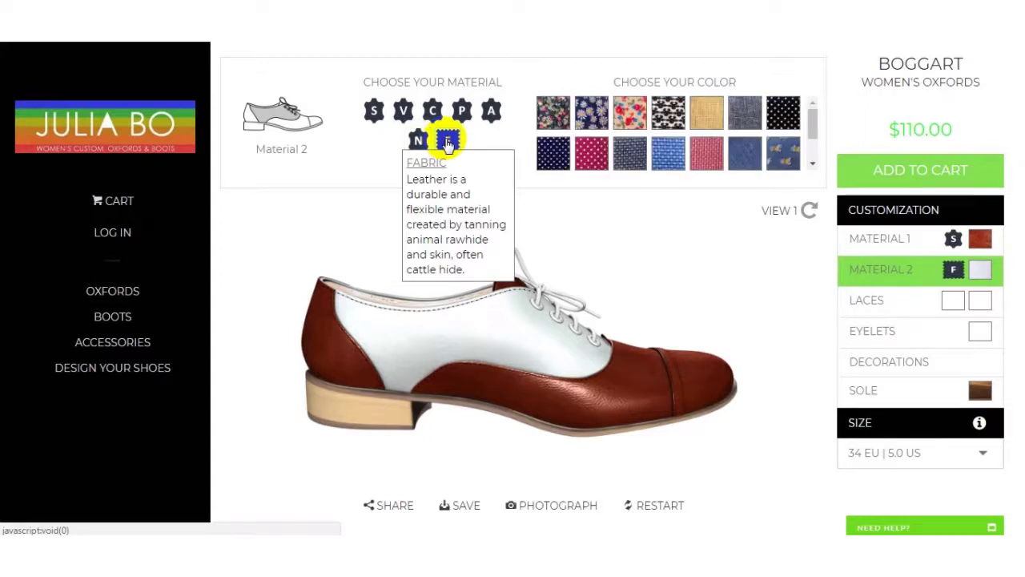
{"action": "left_click", "coordinate": [404, 111]}
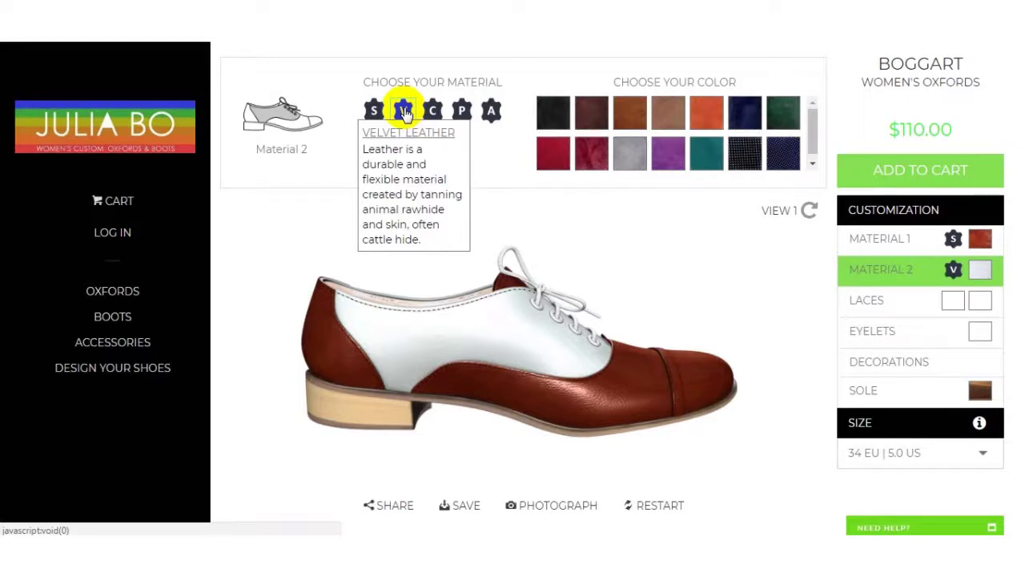
{"action": "left_click", "coordinate": [596, 116]}
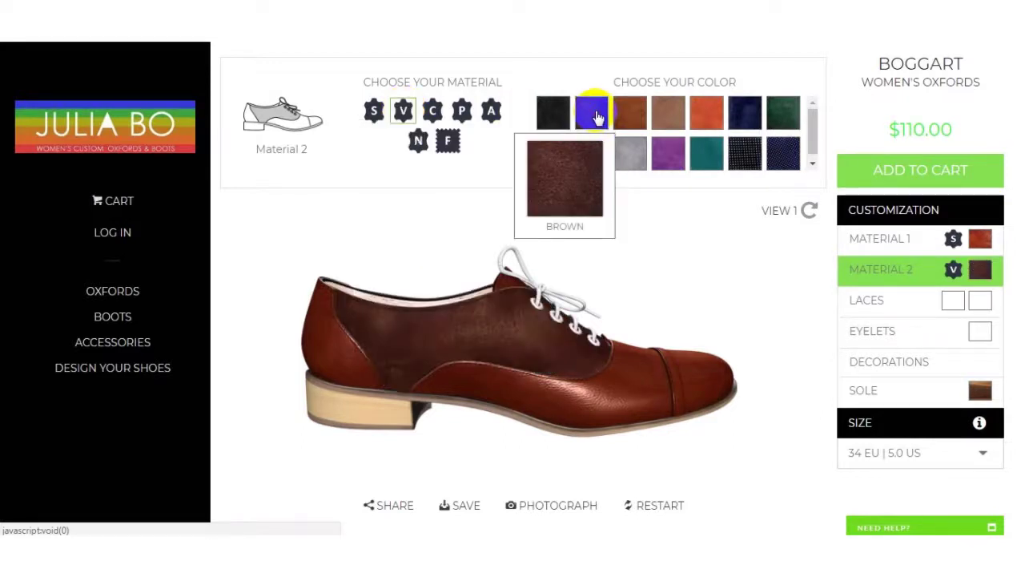
{"action": "left_click", "coordinate": [809, 210]}
Check the shoe from side and sole views and try bronze velvet on the second panel
{"action": "left_click", "coordinate": [811, 210]}
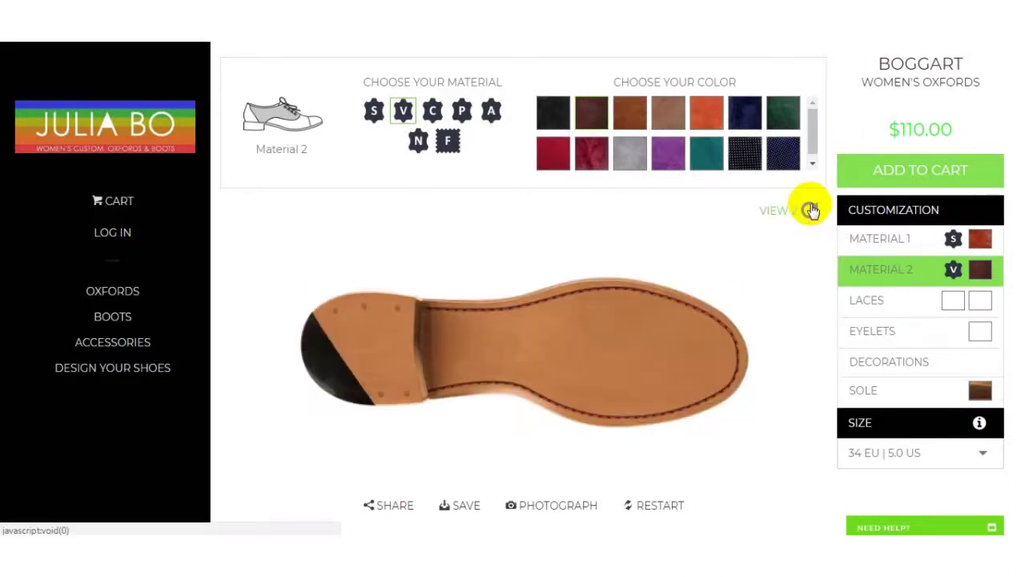
{"action": "left_click", "coordinate": [811, 210]}
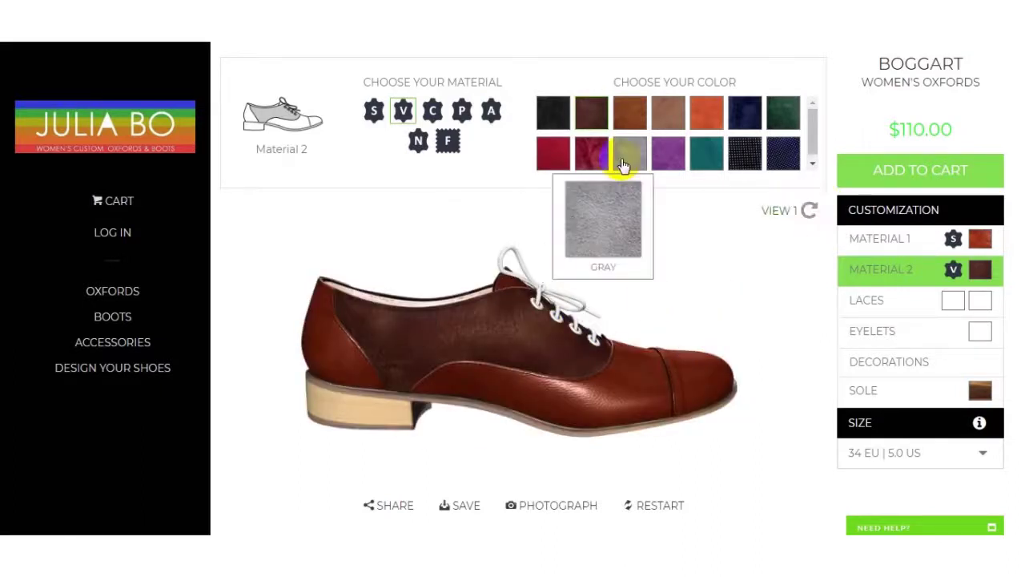
{"action": "mouse_move", "coordinate": [628, 118]}
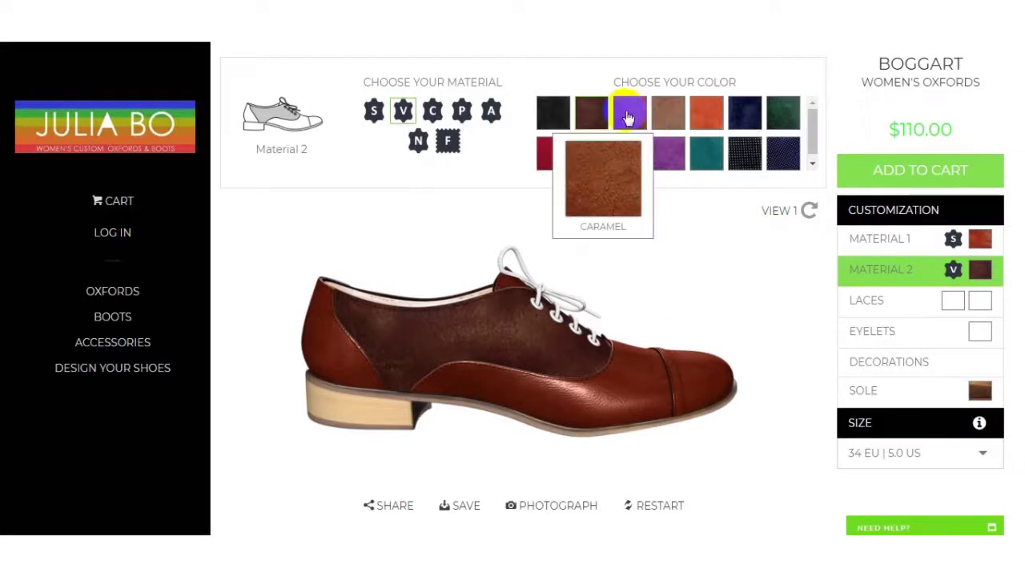
{"action": "left_click", "coordinate": [717, 115]}
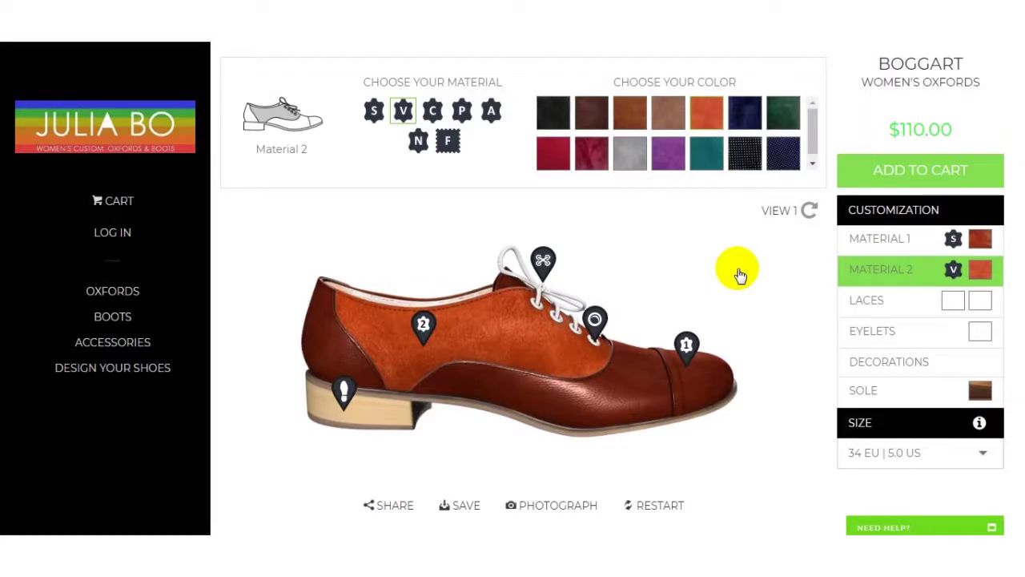
{"action": "left_click", "coordinate": [810, 210]}
{"action": "left_click", "coordinate": [812, 209]}
{"action": "left_click", "coordinate": [813, 210]}
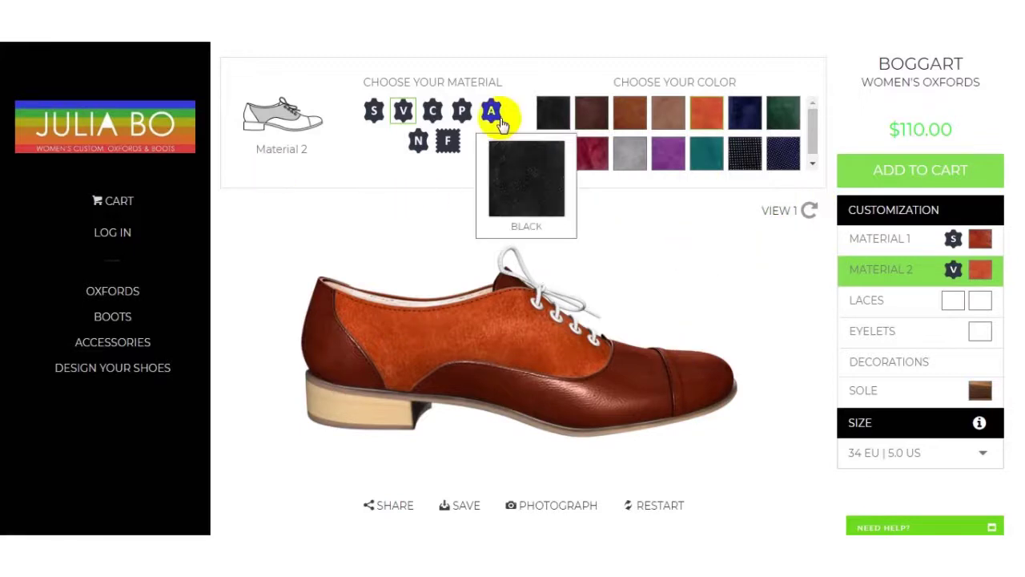
Try tan fabric, auburn aged leather and brown patent leather on Material 2
{"action": "left_click", "coordinate": [450, 144]}
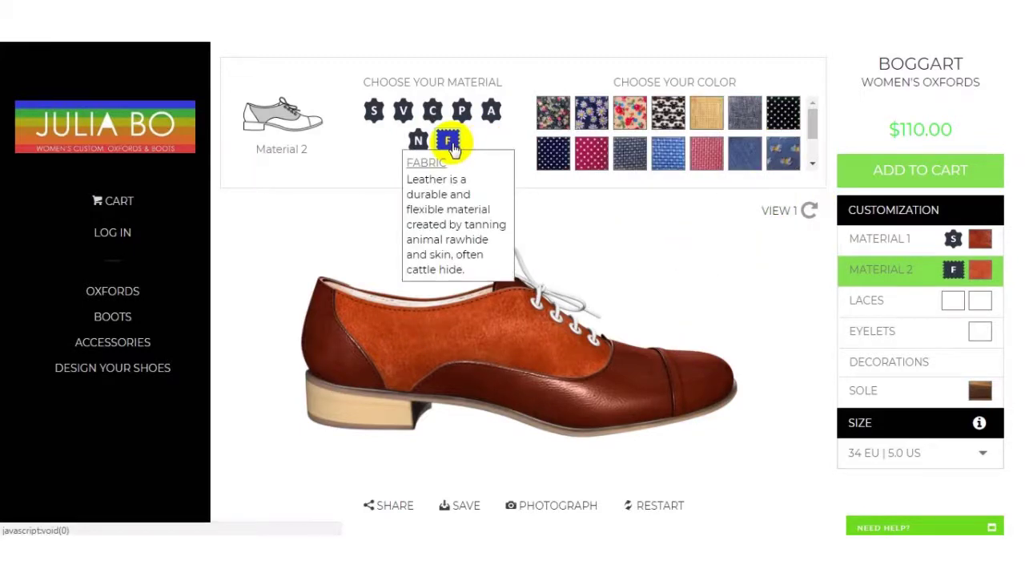
{"action": "left_click", "coordinate": [716, 116]}
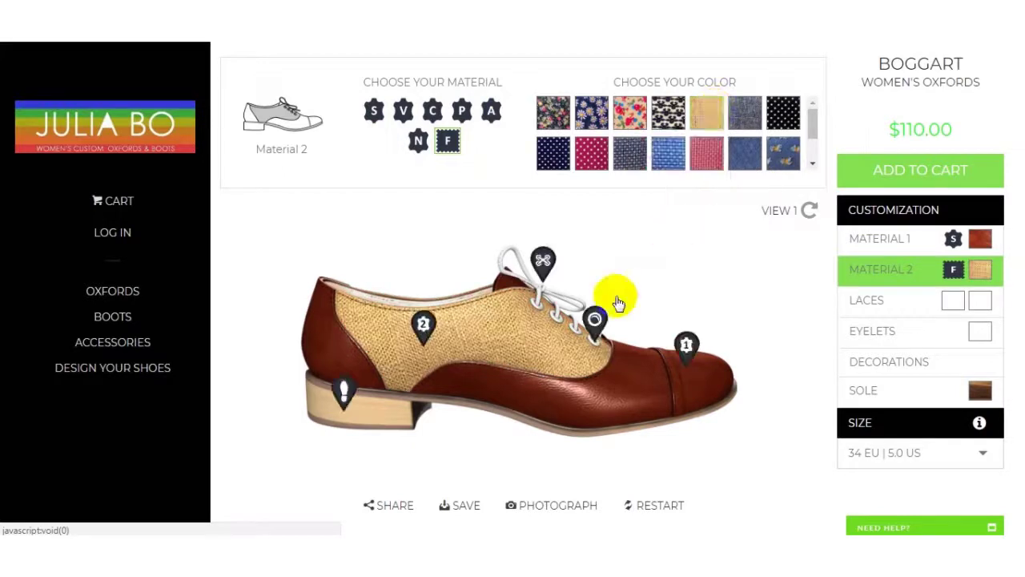
{"action": "left_click", "coordinate": [490, 116]}
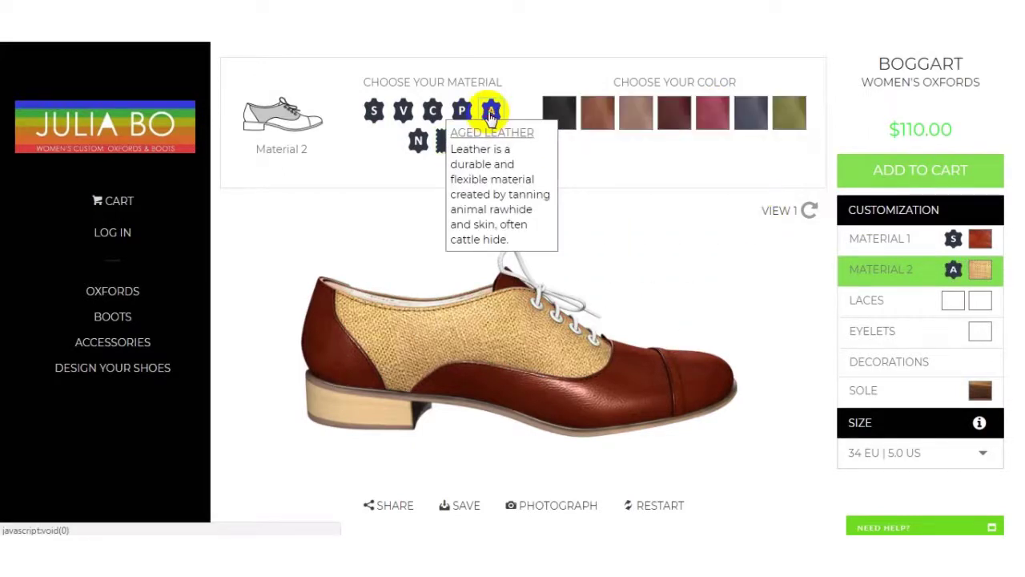
{"action": "left_click", "coordinate": [675, 121]}
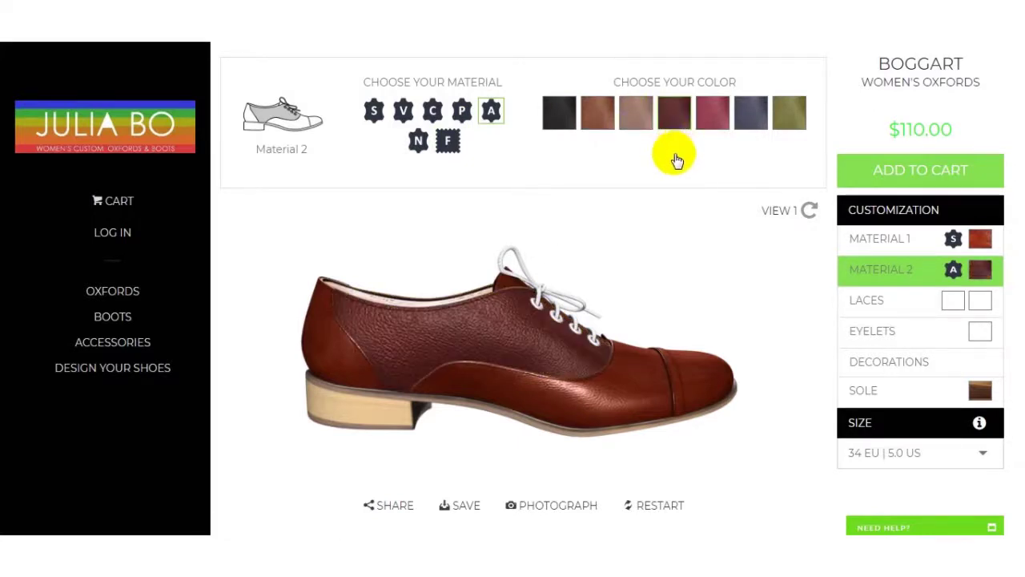
{"action": "left_click", "coordinate": [463, 112]}
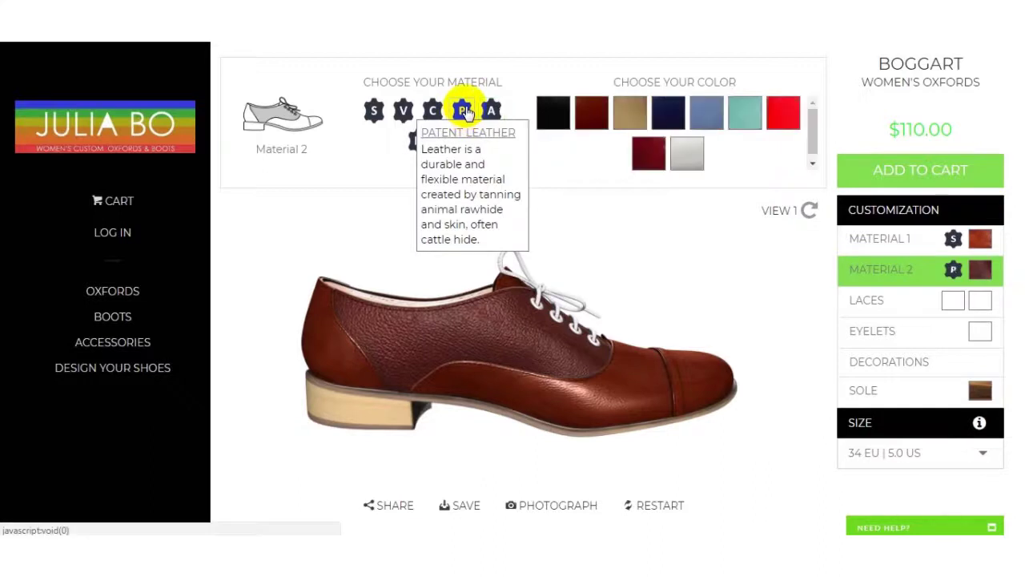
{"action": "left_click", "coordinate": [590, 111]}
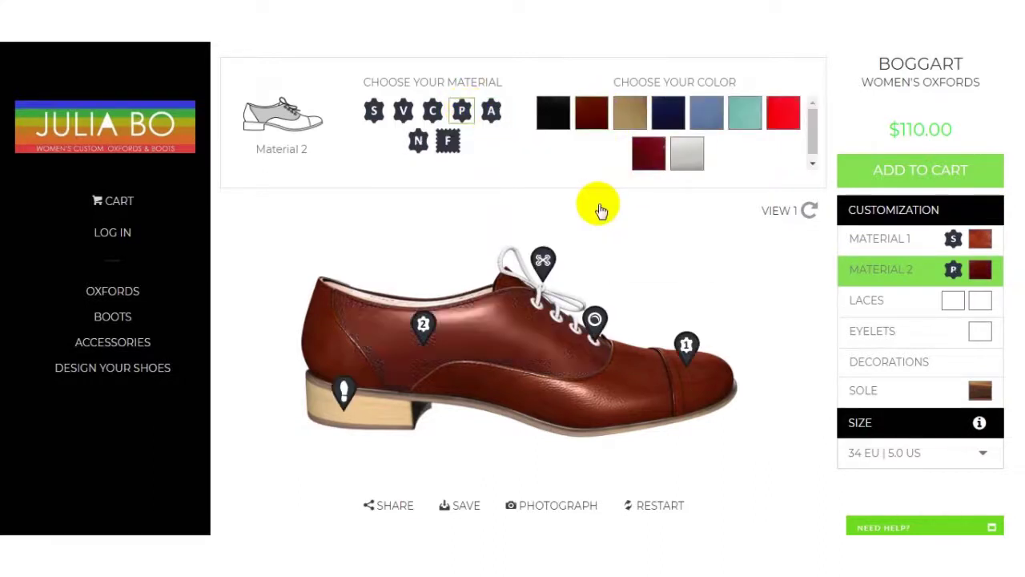
Give Material 2 a brown croc-print leather finish
{"action": "left_click", "coordinate": [565, 343]}
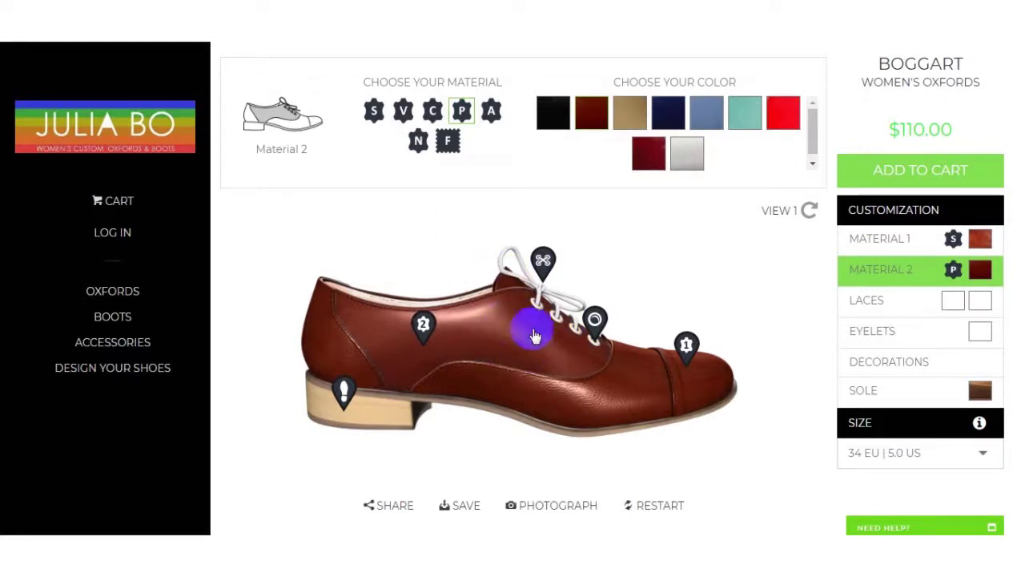
{"action": "left_click", "coordinate": [433, 112]}
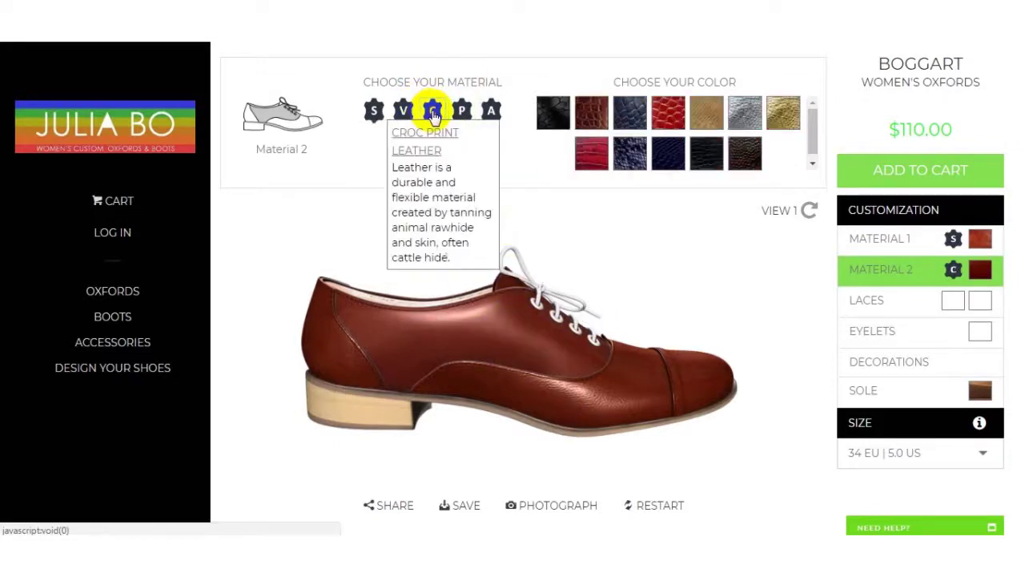
{"action": "mouse_move", "coordinate": [581, 124]}
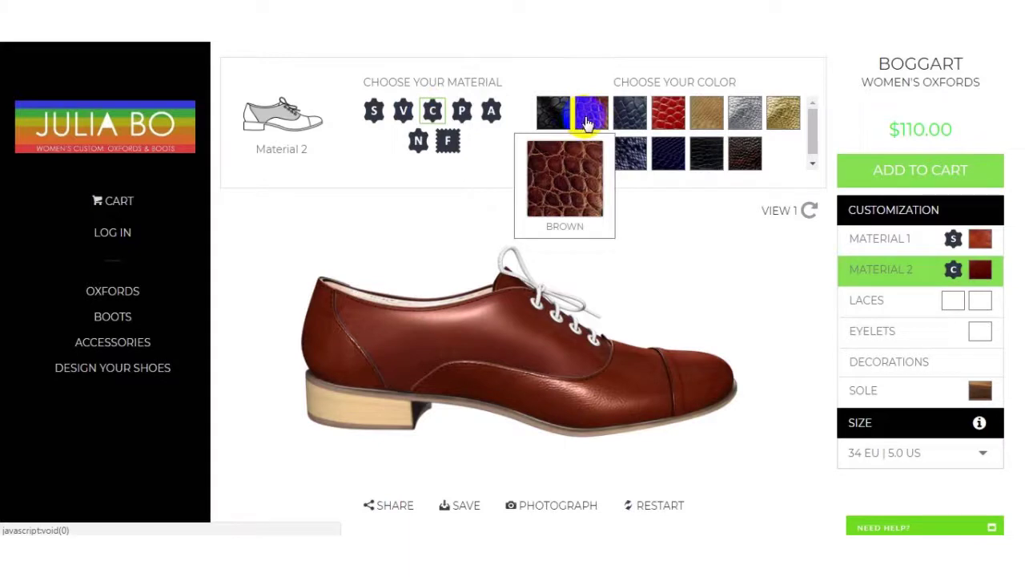
{"action": "left_click", "coordinate": [589, 116]}
{"action": "left_click", "coordinate": [553, 360]}
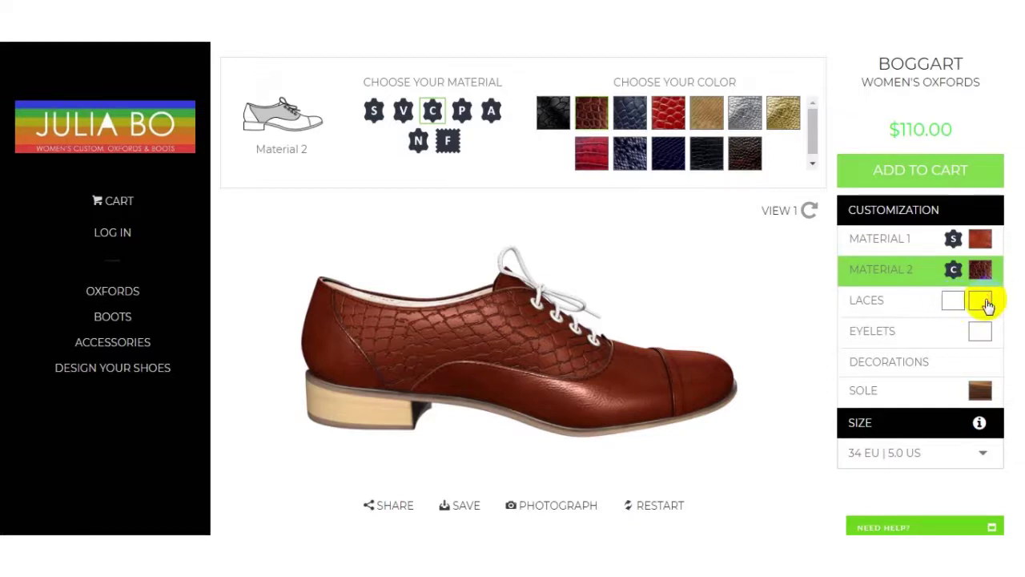
Bring up the lace options and try lace style 2 in beige
{"action": "left_click", "coordinate": [542, 266]}
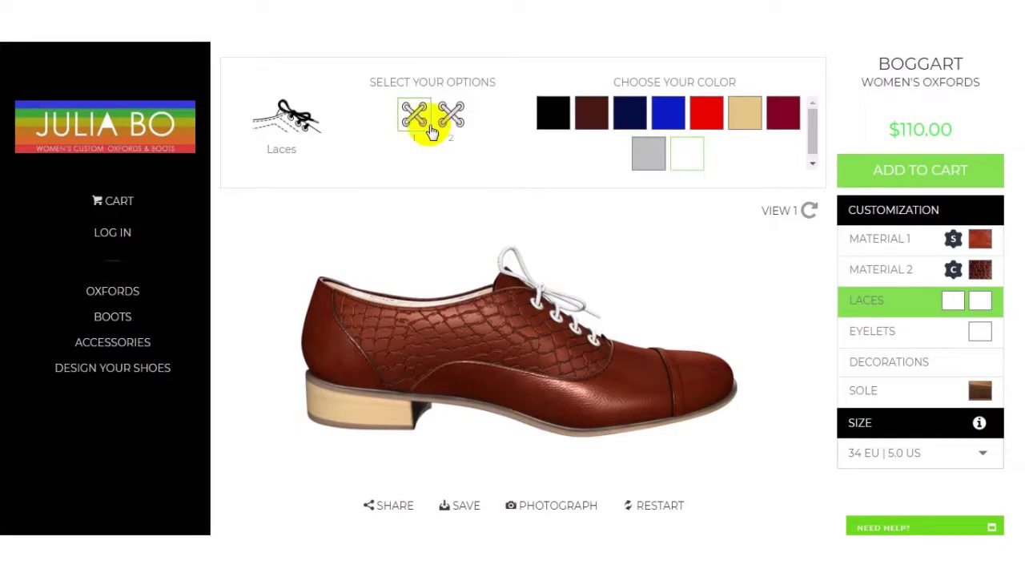
{"action": "mouse_move", "coordinate": [417, 118]}
{"action": "mouse_move", "coordinate": [450, 116]}
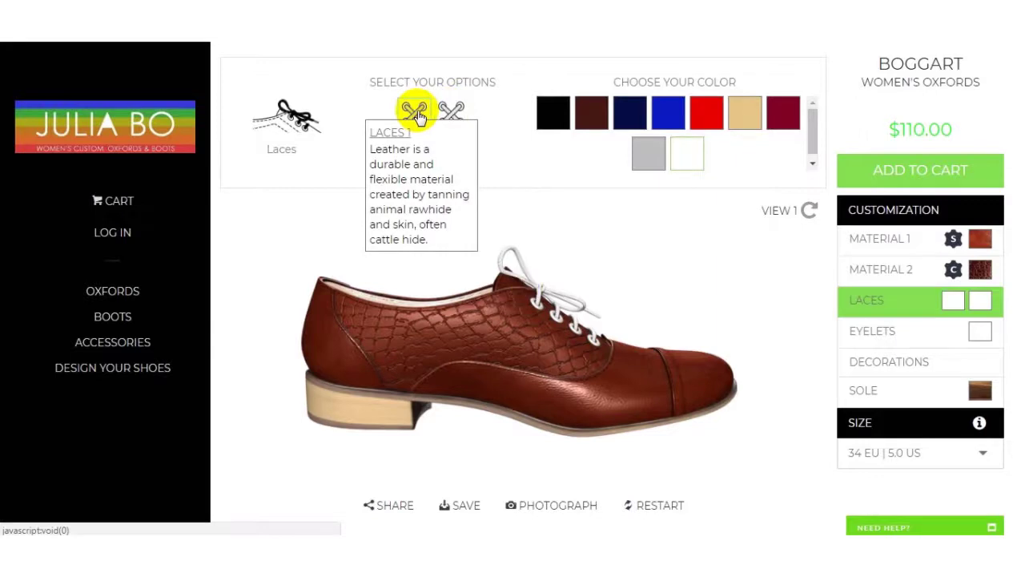
{"action": "left_click", "coordinate": [452, 118]}
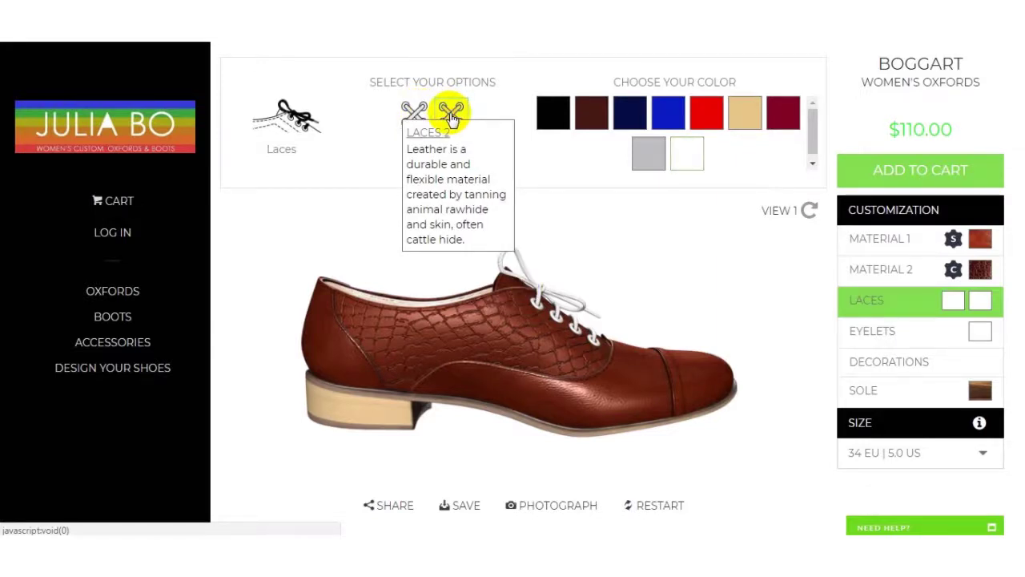
{"action": "left_click", "coordinate": [417, 114]}
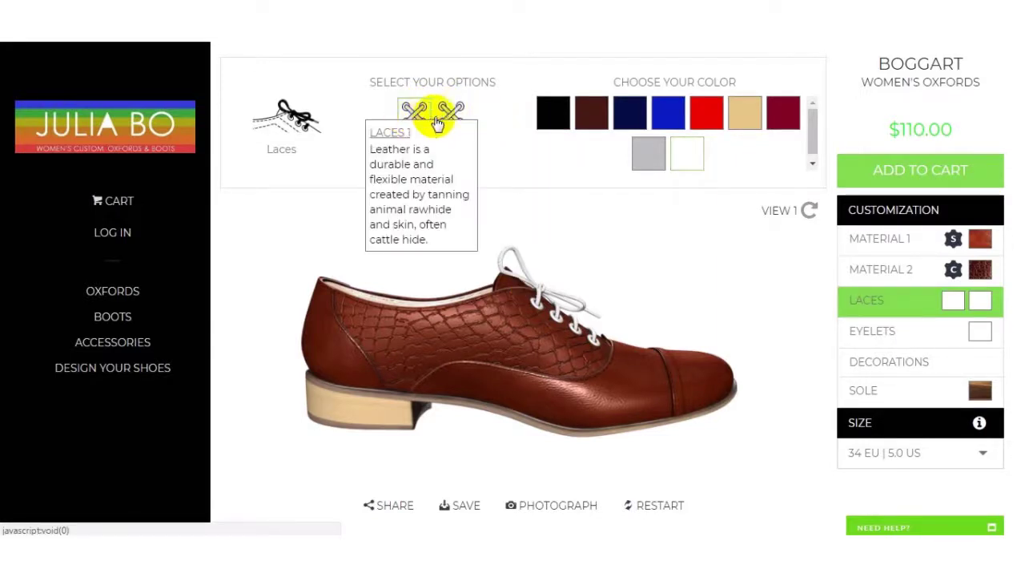
{"action": "left_click", "coordinate": [450, 119]}
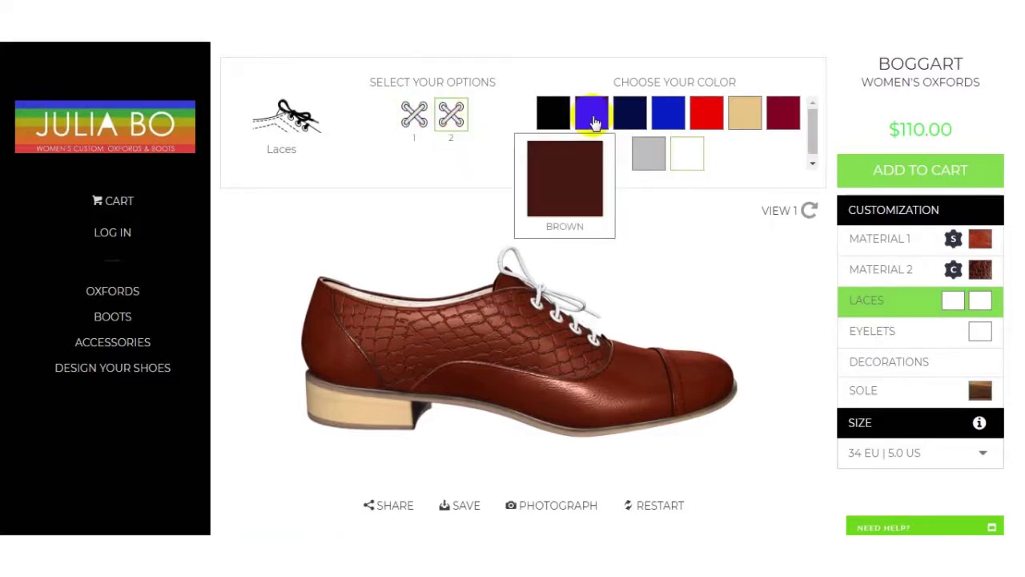
{"action": "left_click", "coordinate": [747, 120]}
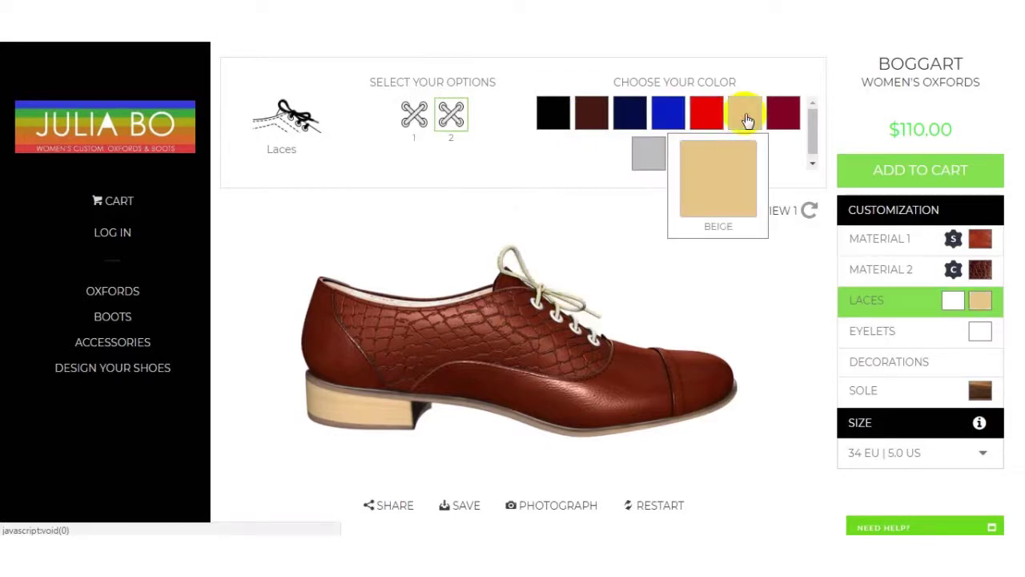
Compare thick burgundy style-1 laces with the thin second style, settling on lace style 2
{"action": "left_click", "coordinate": [413, 112]}
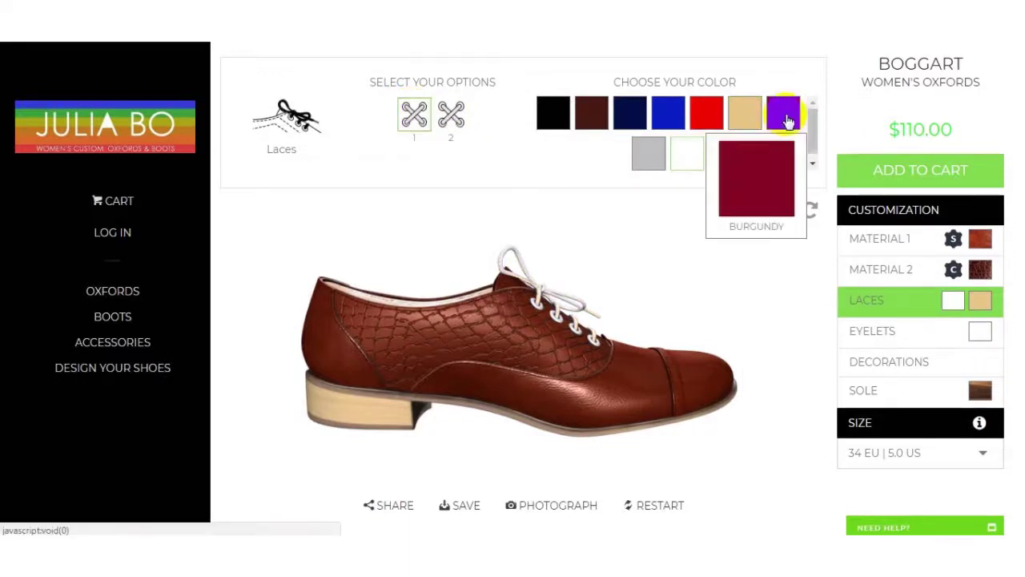
{"action": "left_click", "coordinate": [788, 119]}
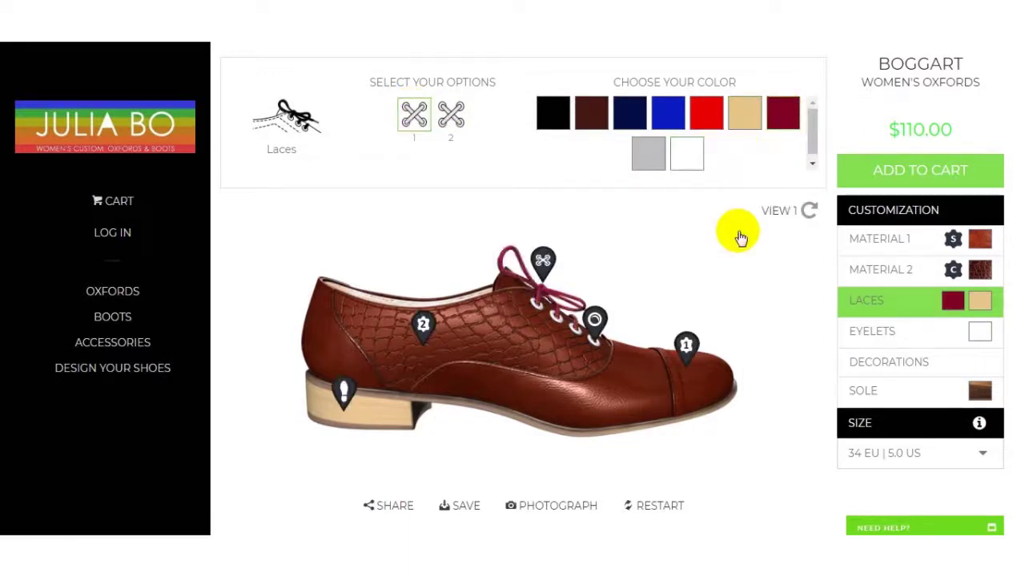
{"action": "left_click", "coordinate": [460, 117]}
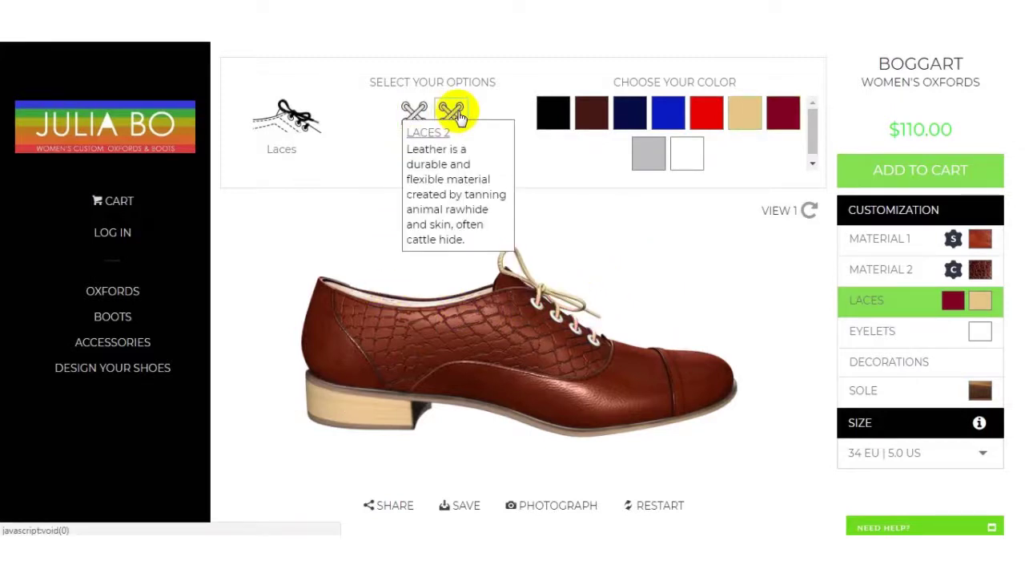
{"action": "left_click", "coordinate": [412, 105]}
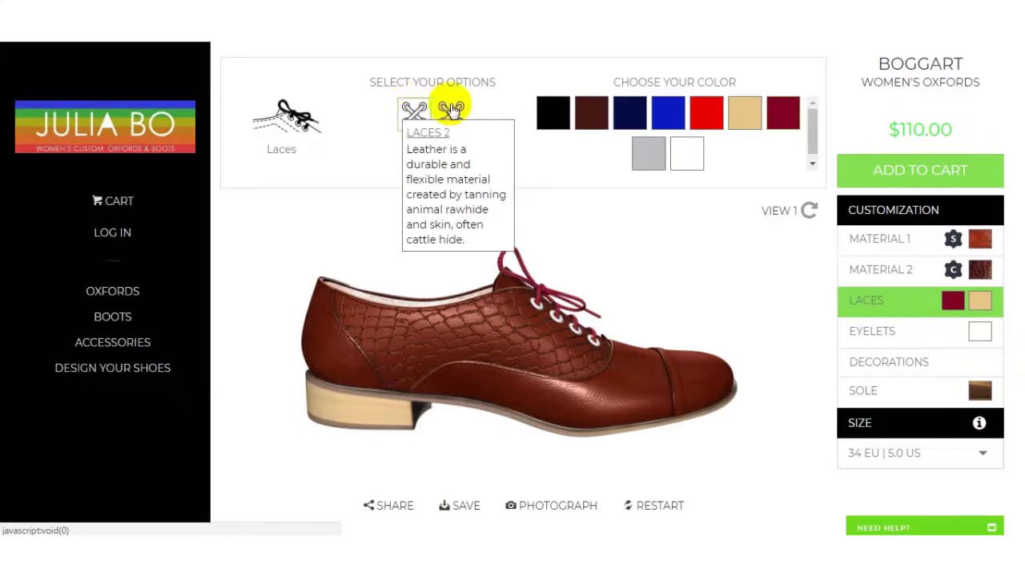
{"action": "left_click", "coordinate": [451, 111]}
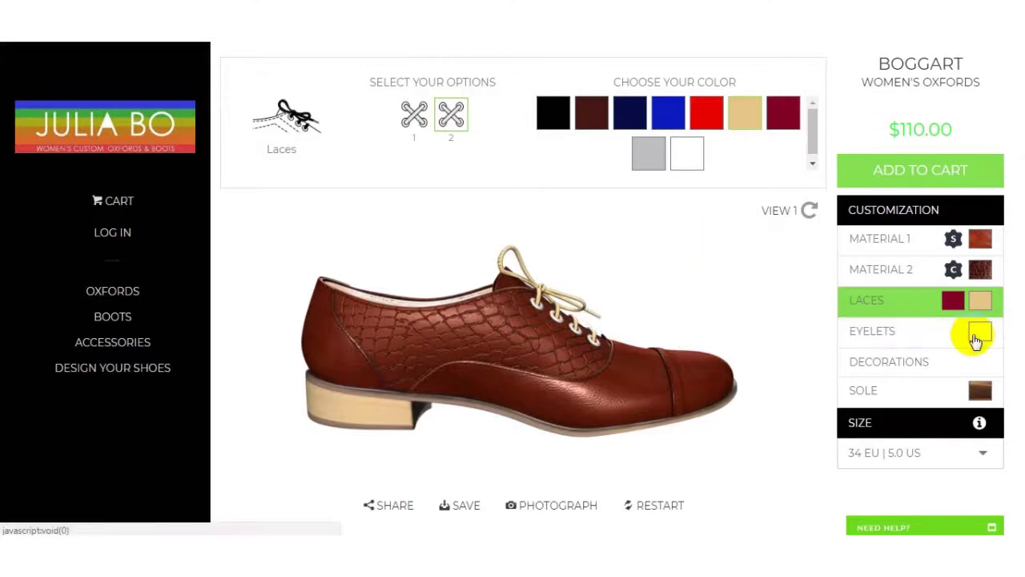
{"action": "left_click", "coordinate": [872, 334]}
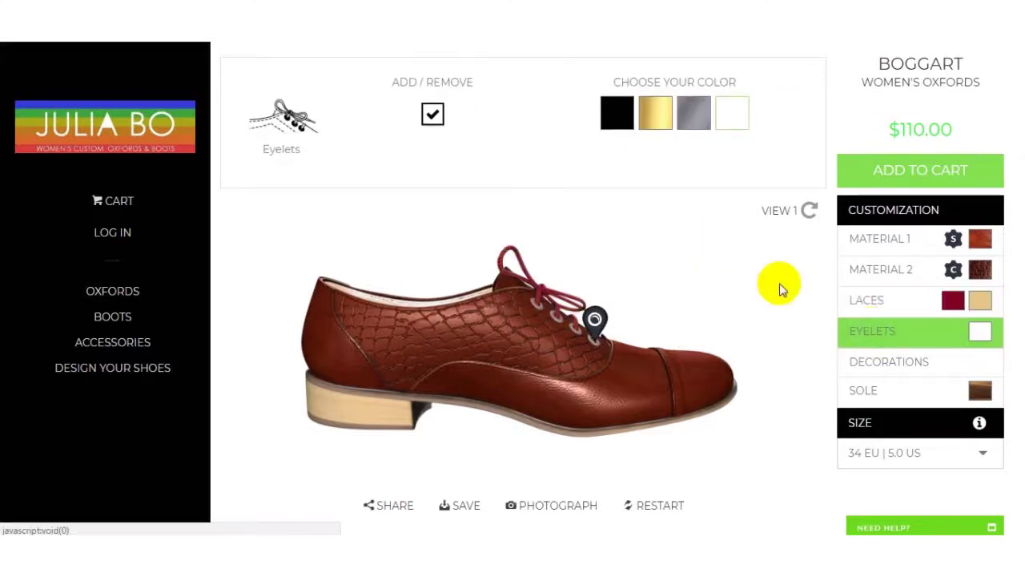
Try gold eyelets, switch them to nickel, and check the shoe from side and sole views
{"action": "left_click", "coordinate": [663, 120]}
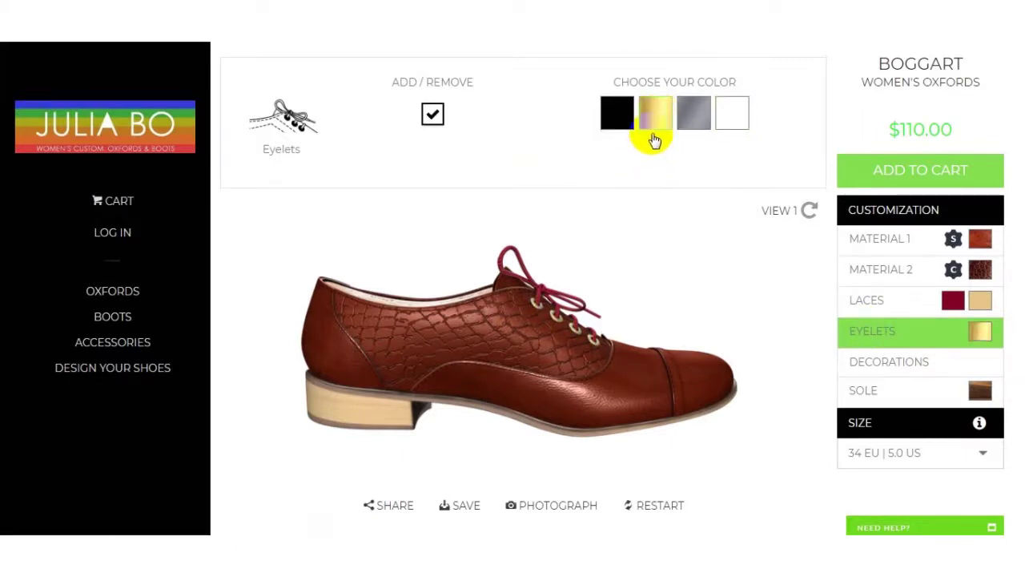
{"action": "mouse_move", "coordinate": [692, 117]}
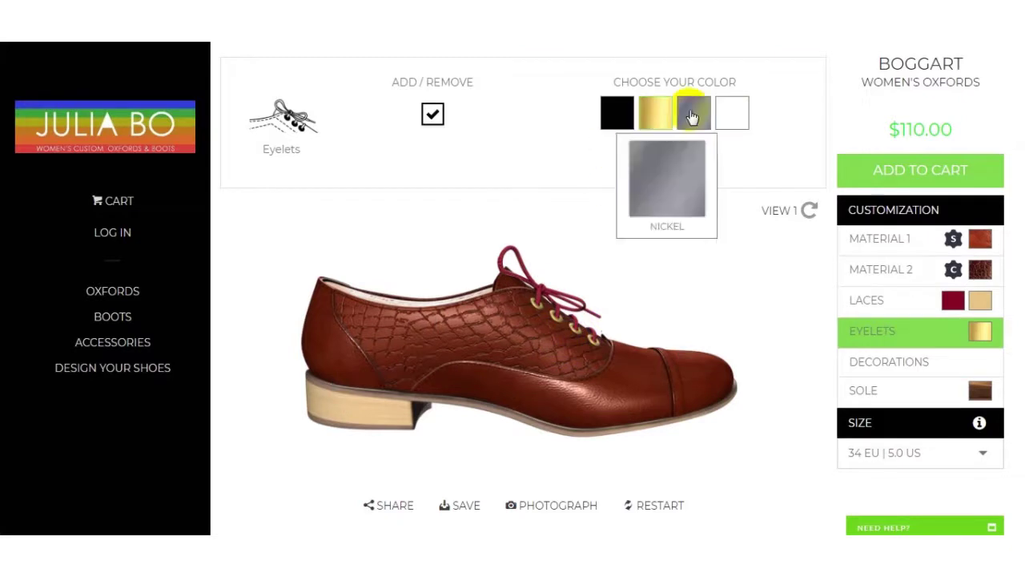
{"action": "left_click", "coordinate": [692, 125]}
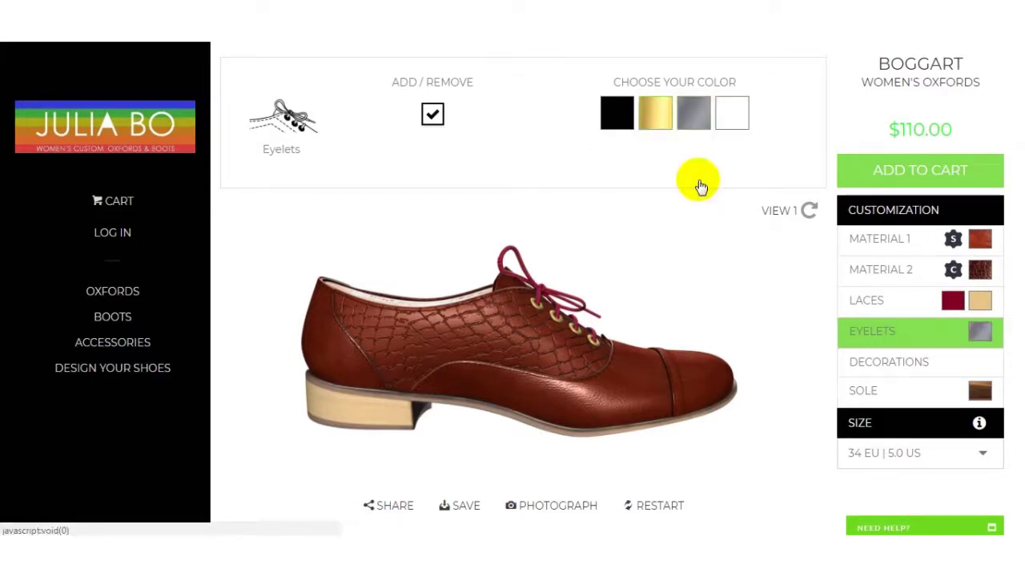
{"action": "mouse_move", "coordinate": [682, 331]}
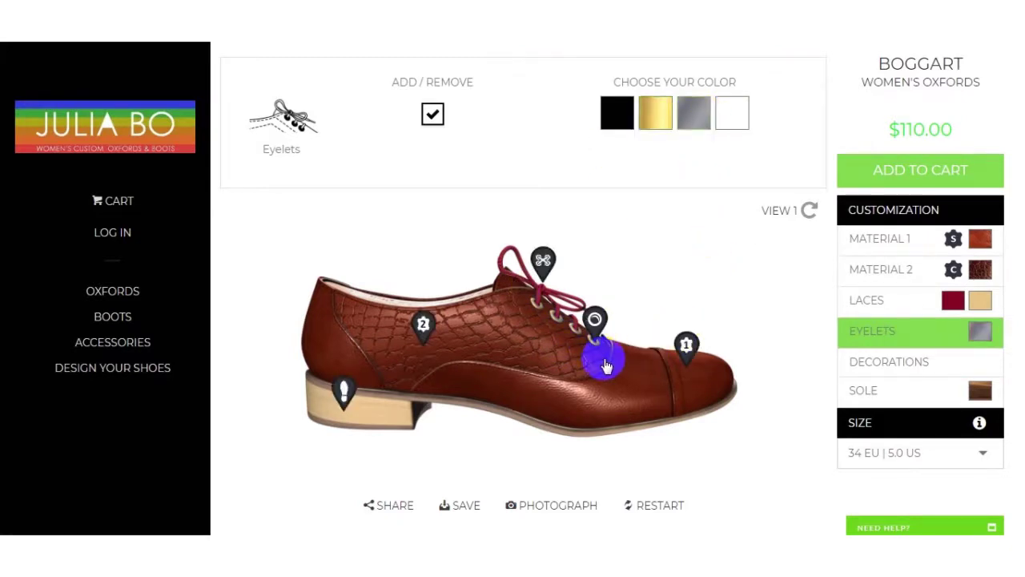
{"action": "left_click", "coordinate": [806, 213]}
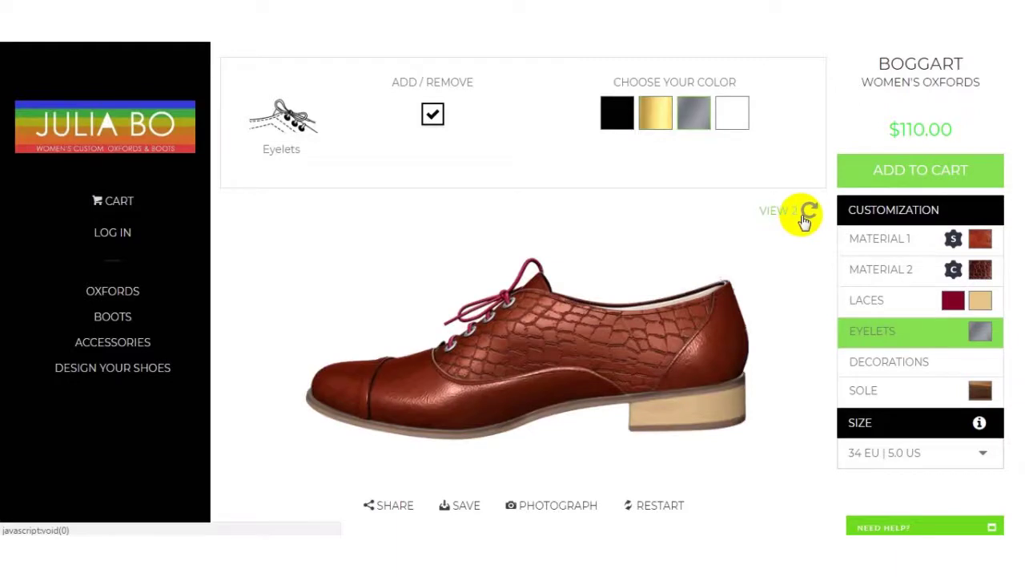
{"action": "left_click", "coordinate": [807, 213]}
{"action": "left_click", "coordinate": [808, 213]}
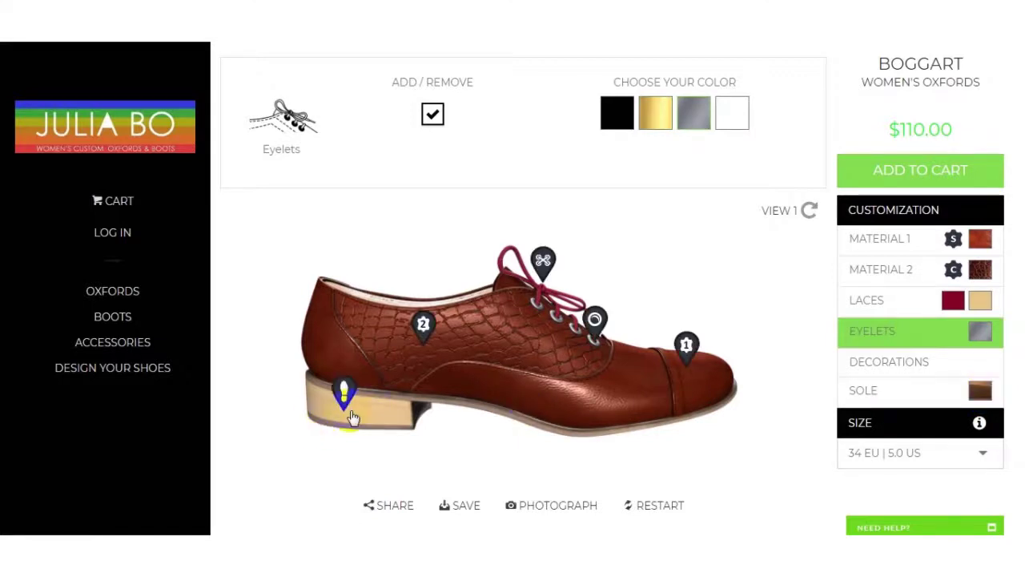
{"action": "left_click", "coordinate": [351, 407]}
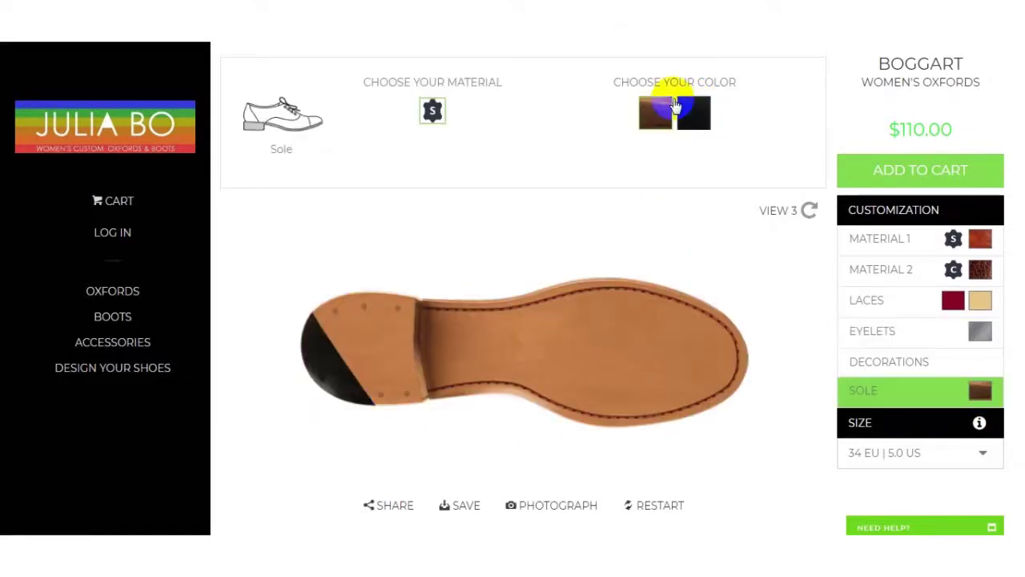
Make the sole black, compare it with the original tan from several views, and reselect black
{"action": "mouse_move", "coordinate": [692, 114]}
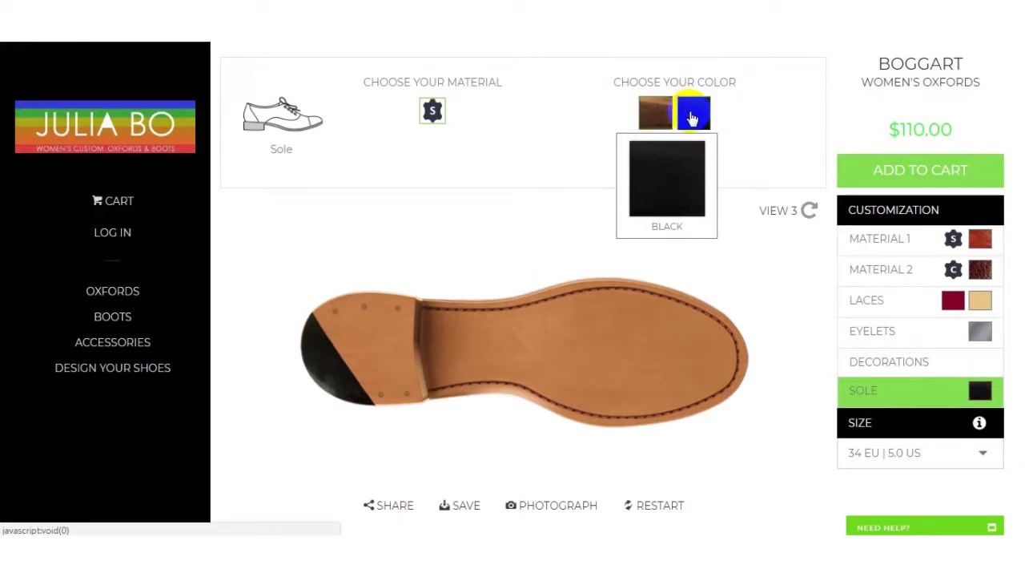
{"action": "left_click", "coordinate": [693, 114]}
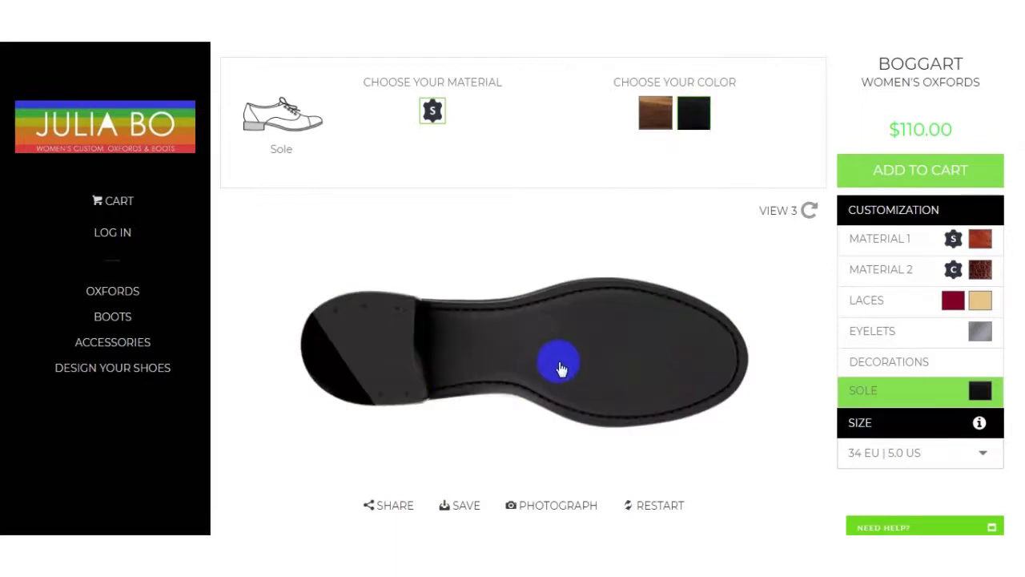
{"action": "left_click", "coordinate": [811, 210]}
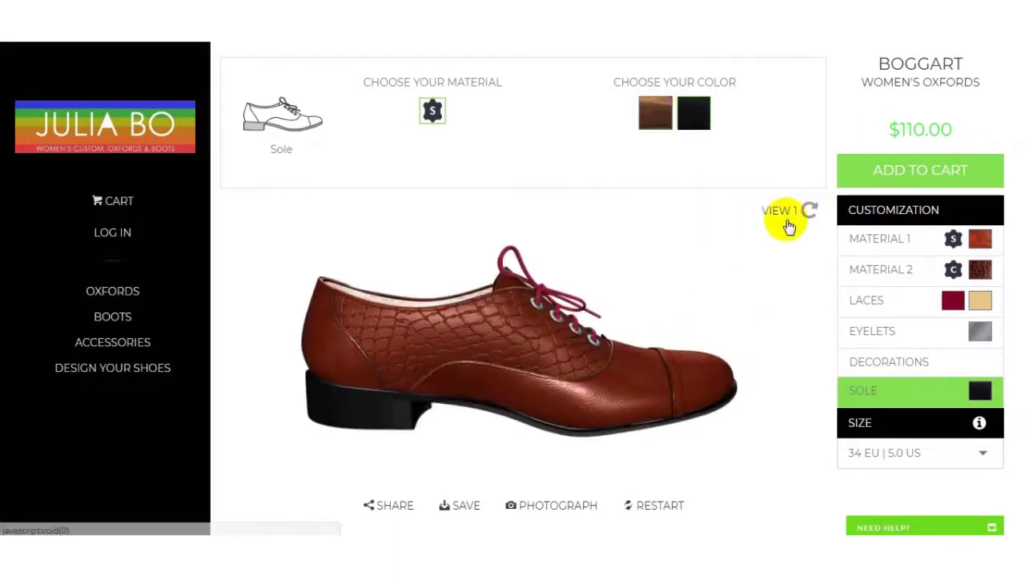
{"action": "left_click", "coordinate": [809, 211]}
{"action": "left_click", "coordinate": [655, 110]}
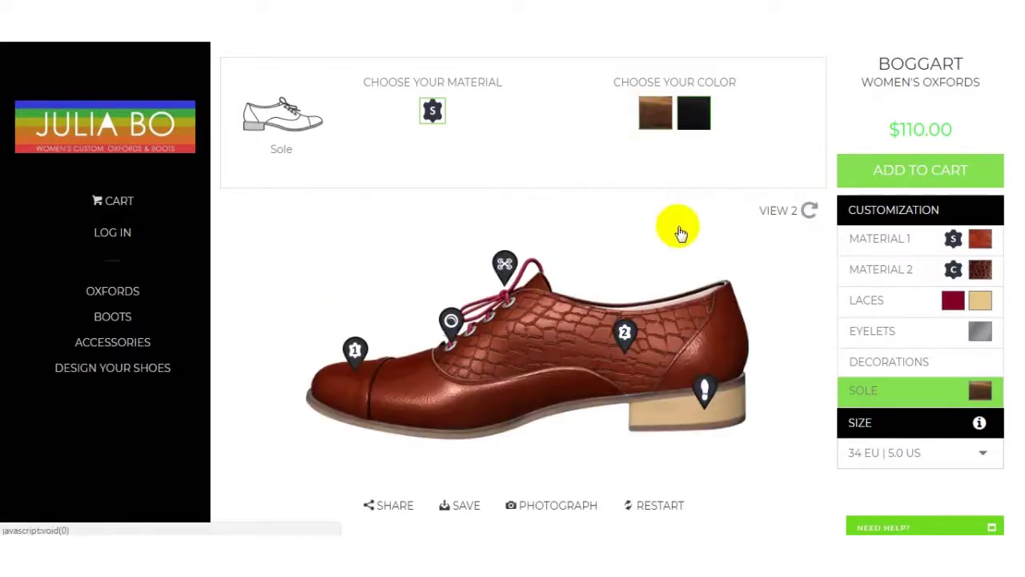
{"action": "left_click", "coordinate": [810, 210]}
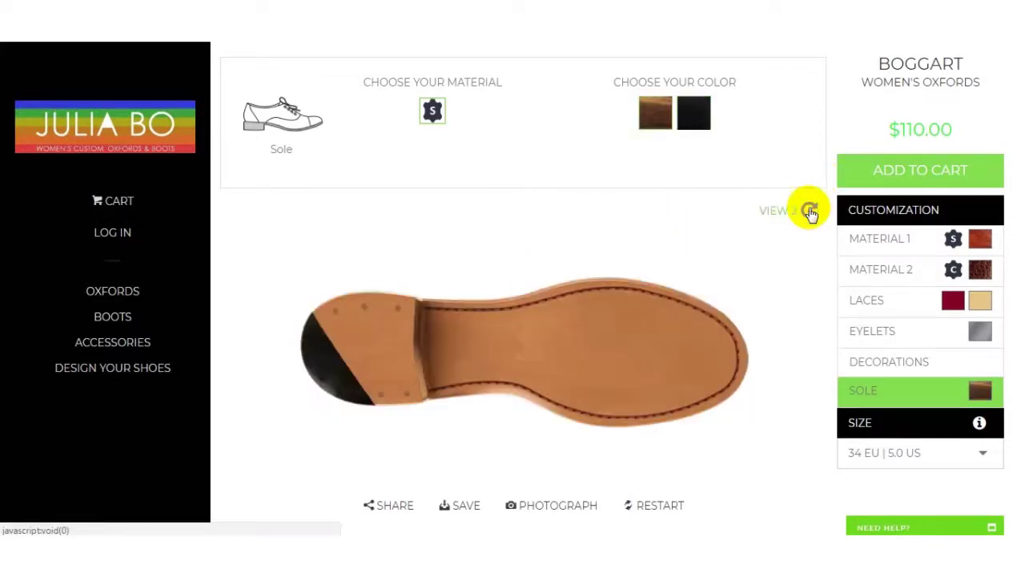
{"action": "left_click", "coordinate": [810, 210]}
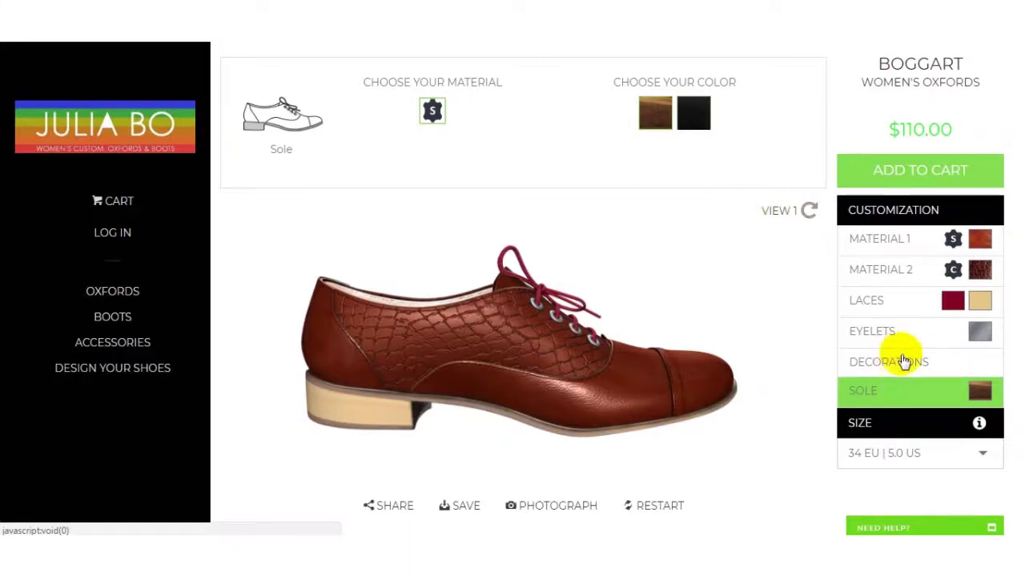
{"action": "left_click", "coordinate": [694, 114]}
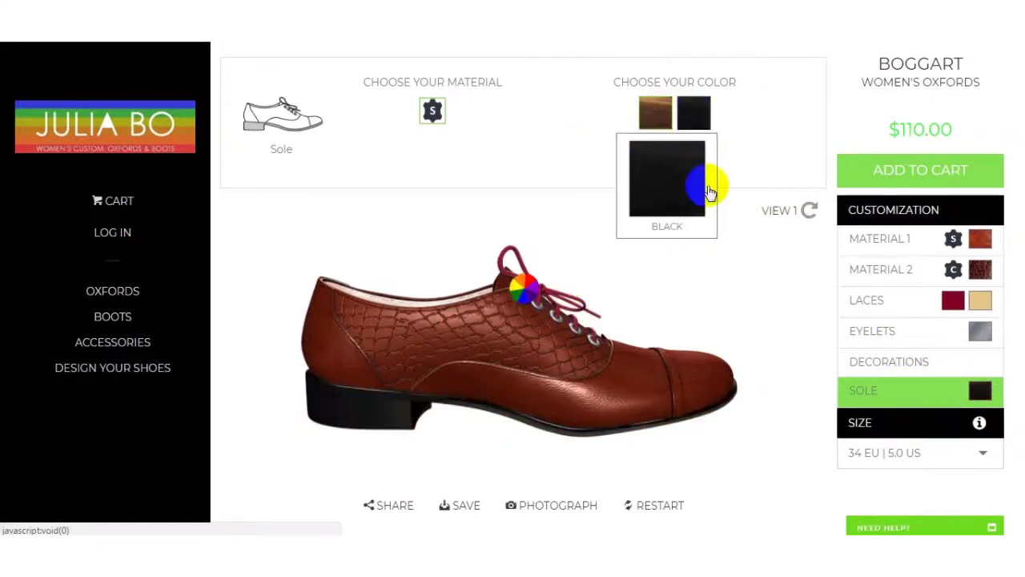
Add broguing perforations from the Decorations options
{"action": "left_click", "coordinate": [888, 360]}
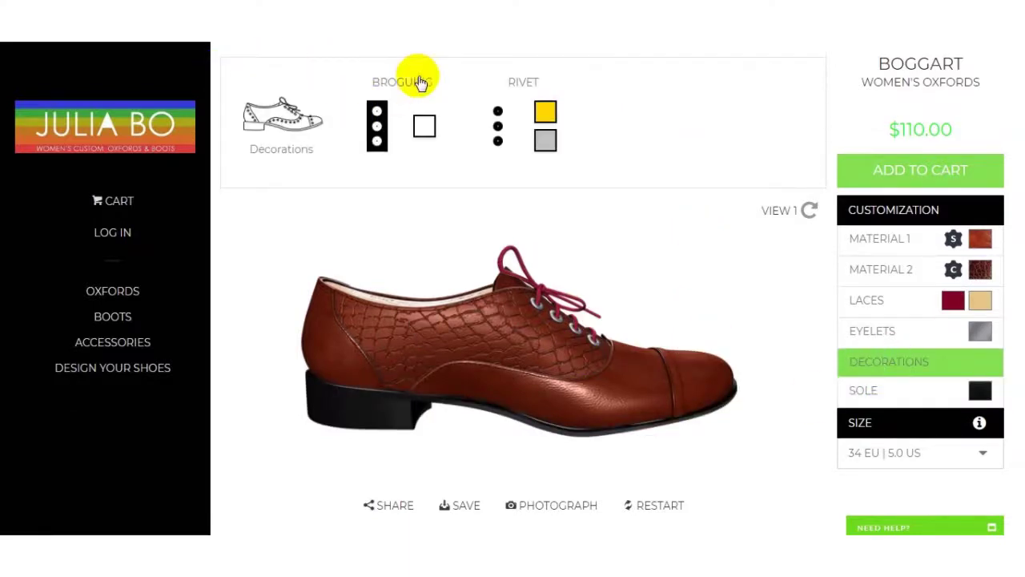
{"action": "left_click", "coordinate": [425, 127]}
{"action": "left_click", "coordinate": [378, 124]}
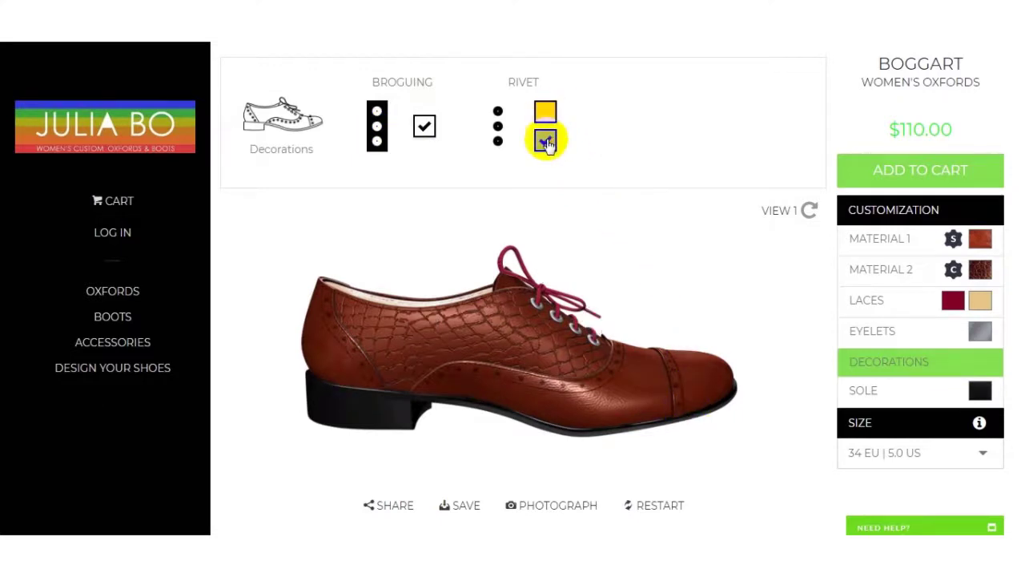
Add gold rivets and check the decorations from side and sole views
{"action": "left_click", "coordinate": [546, 113]}
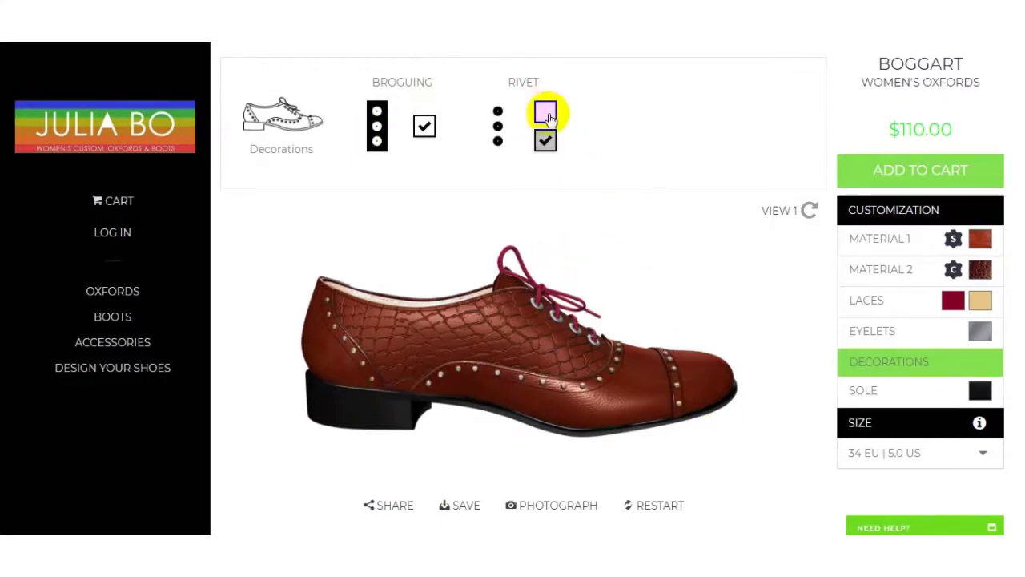
{"action": "left_click", "coordinate": [547, 113]}
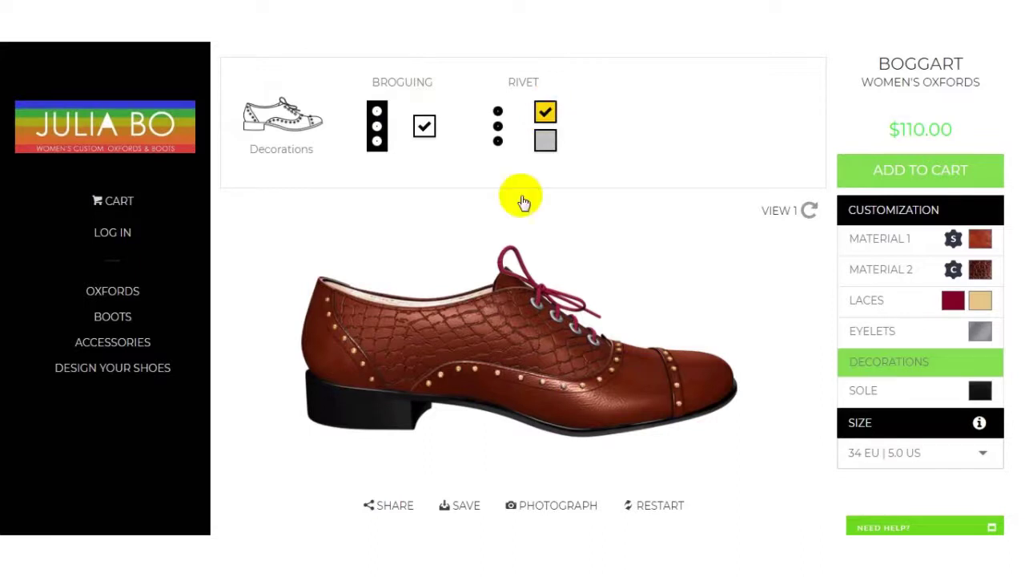
{"action": "mouse_move", "coordinate": [561, 327]}
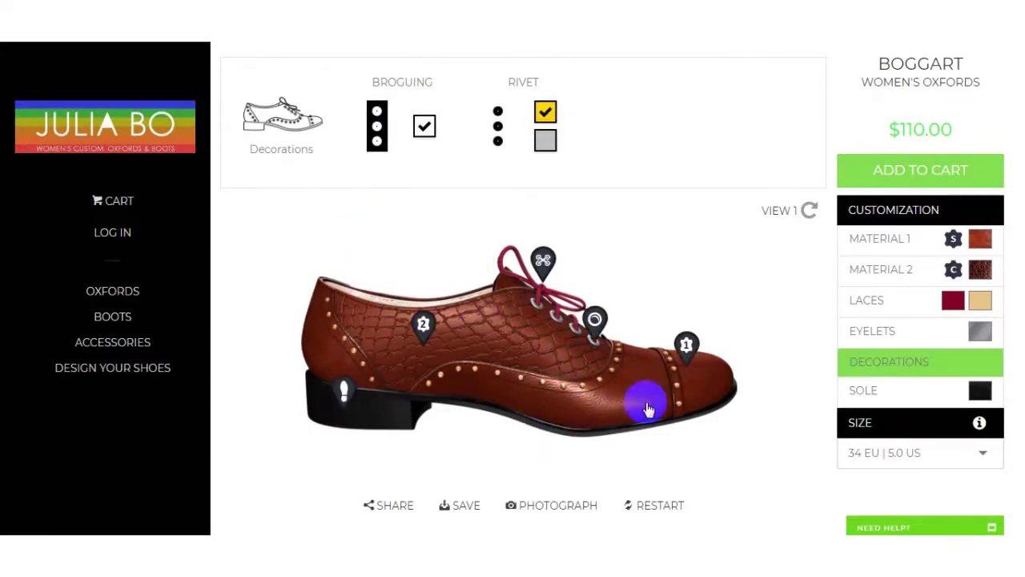
{"action": "left_click", "coordinate": [810, 209]}
{"action": "left_click", "coordinate": [809, 210]}
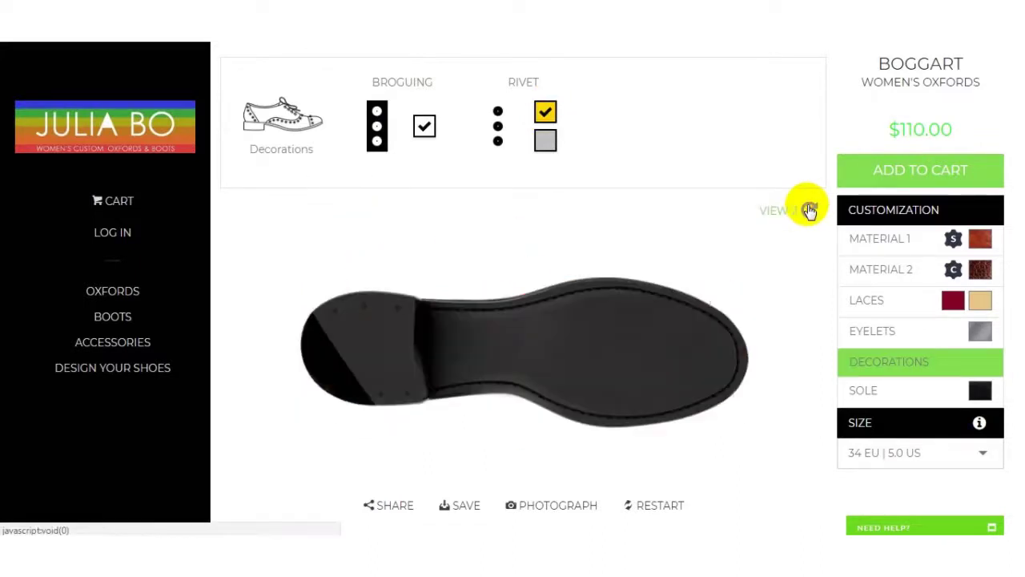
{"action": "left_click", "coordinate": [809, 210]}
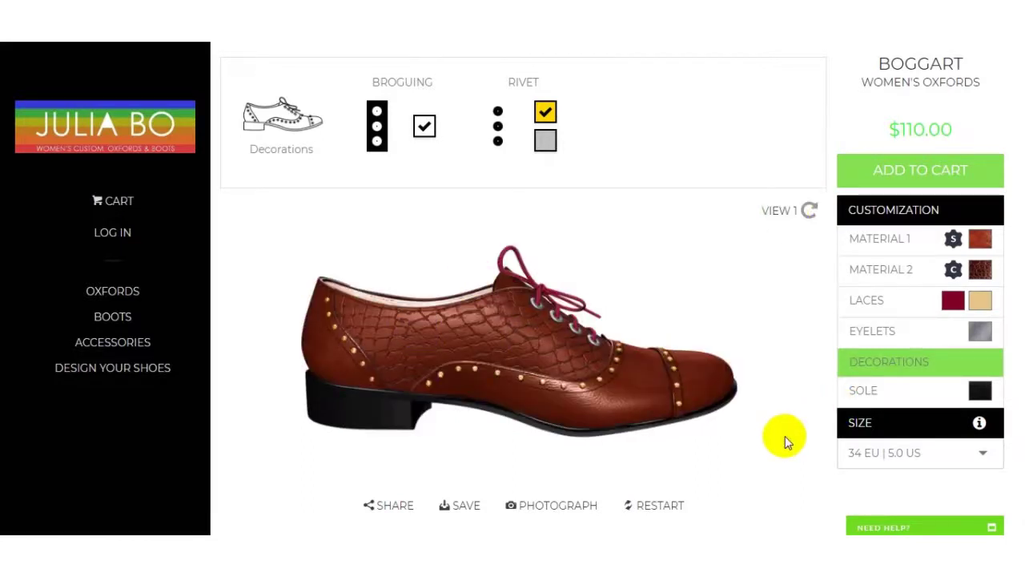
{"action": "mouse_move", "coordinate": [702, 450]}
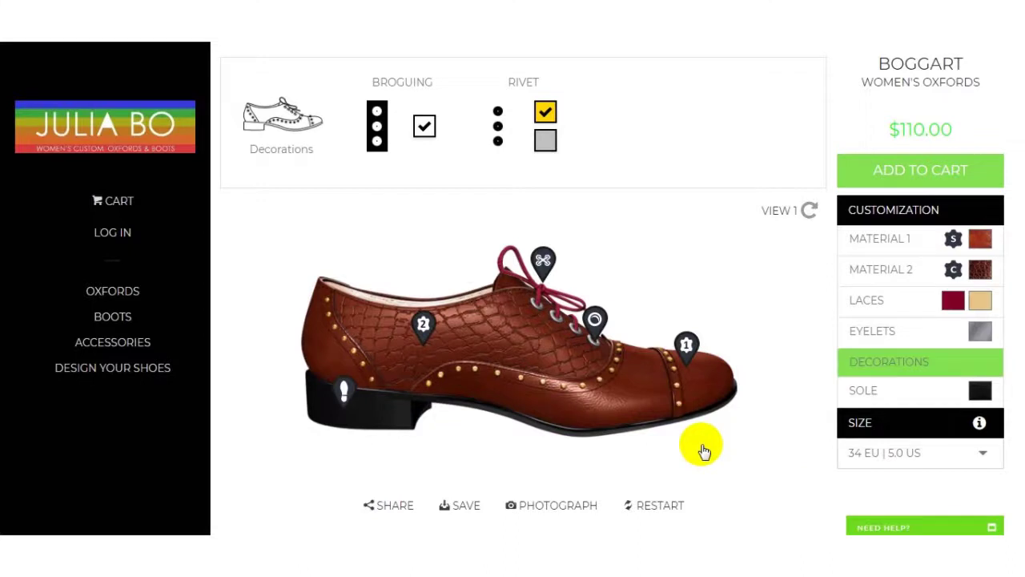